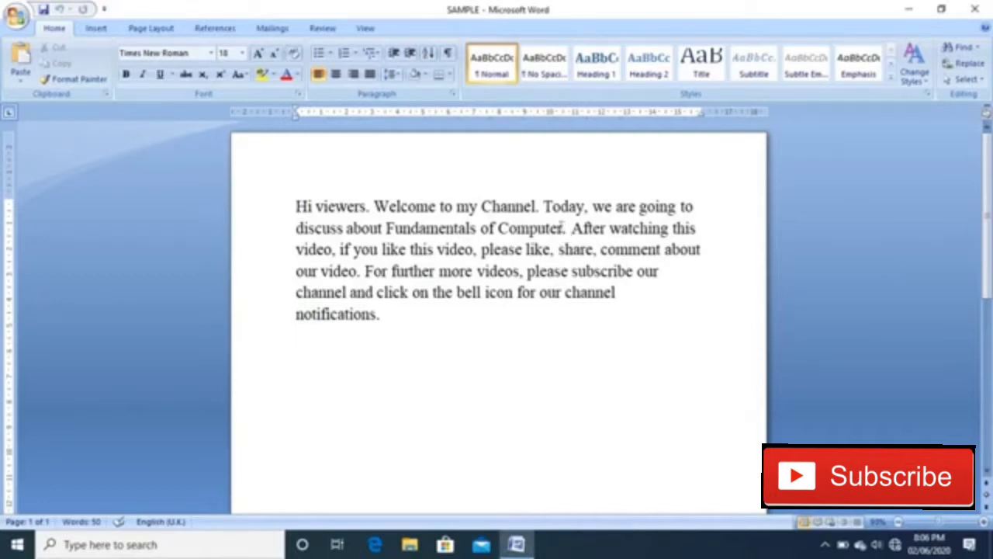
Select 'Computer.' in the welcome paragraph and cut it out.
left_click(567, 228)
left_click_drag(570, 229, 498, 228)
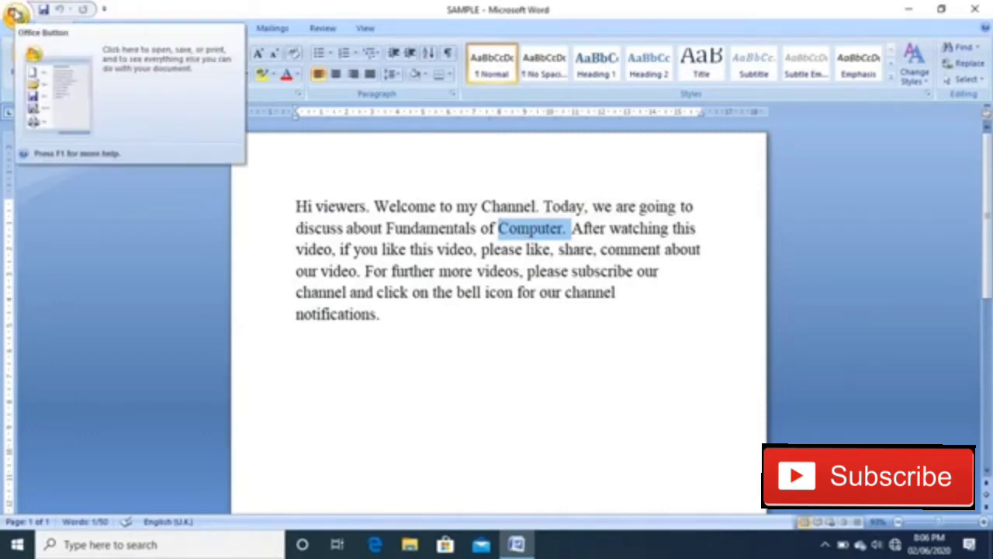
left_click(15, 13)
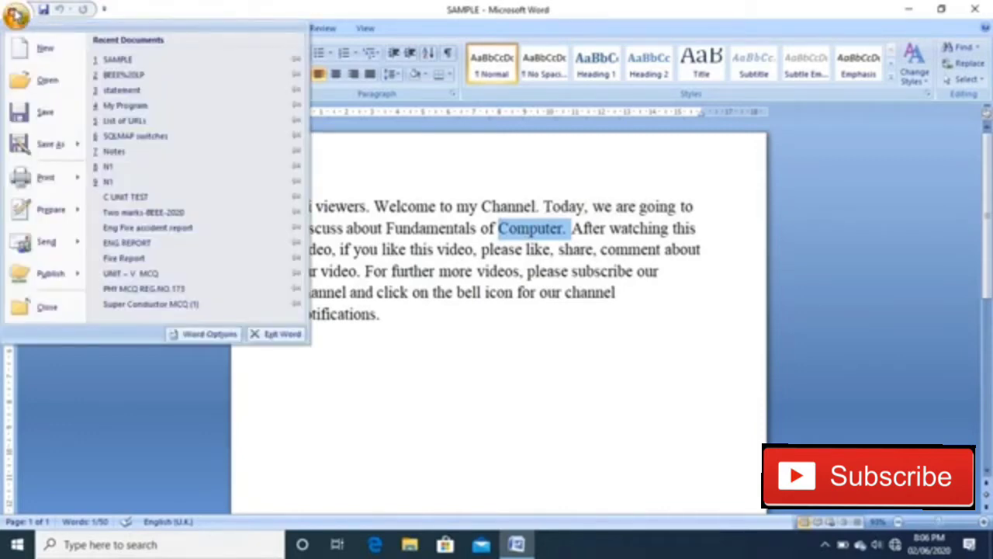
left_click(15, 13)
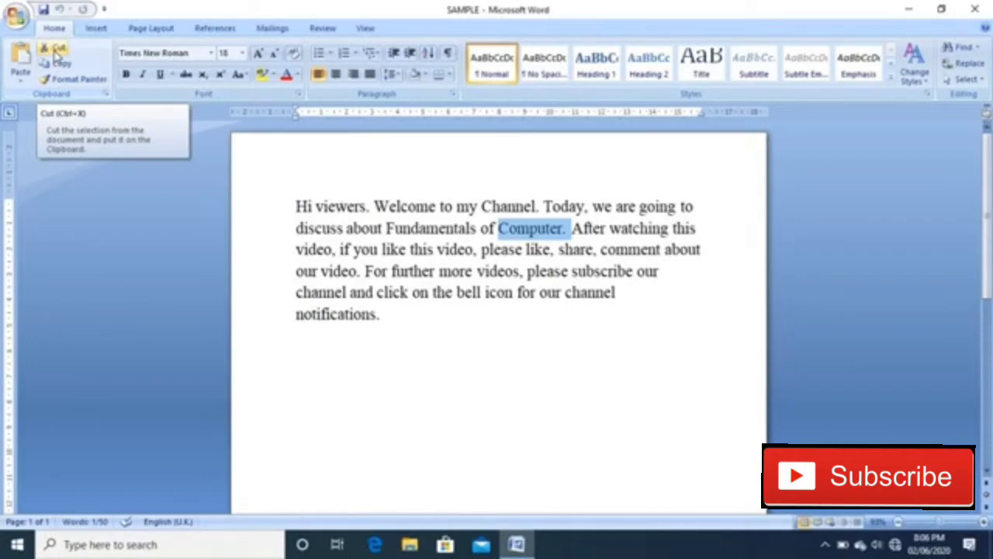
left_click(54, 49)
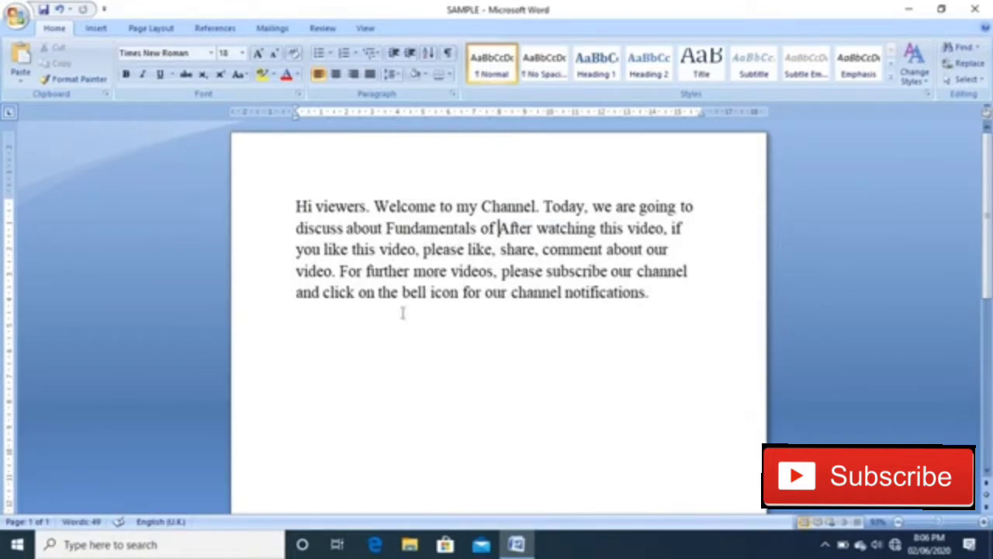
left_click(321, 337)
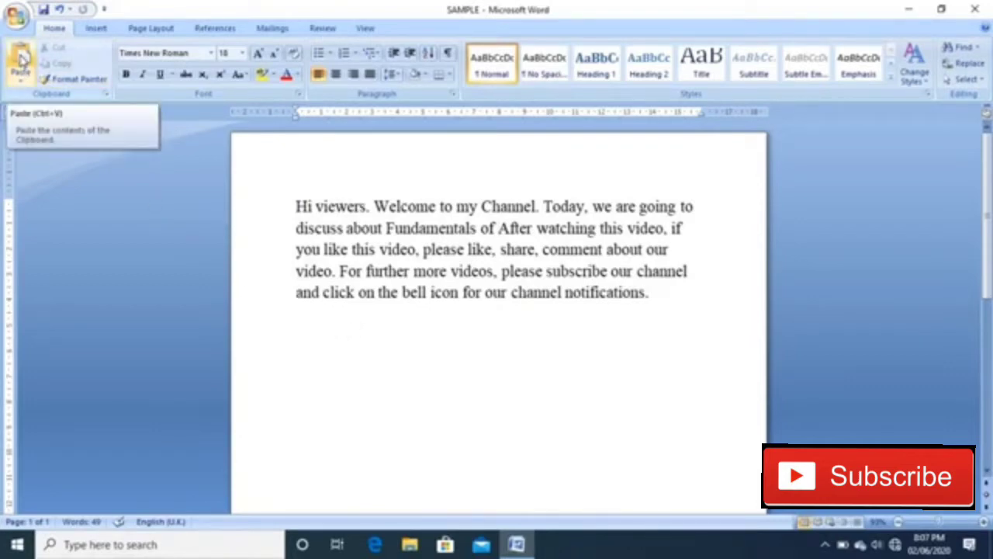
Paste 'Computer.' on the empty line with a period, copy it, and paste it before 'After'.
left_click(21, 60)
type(".")
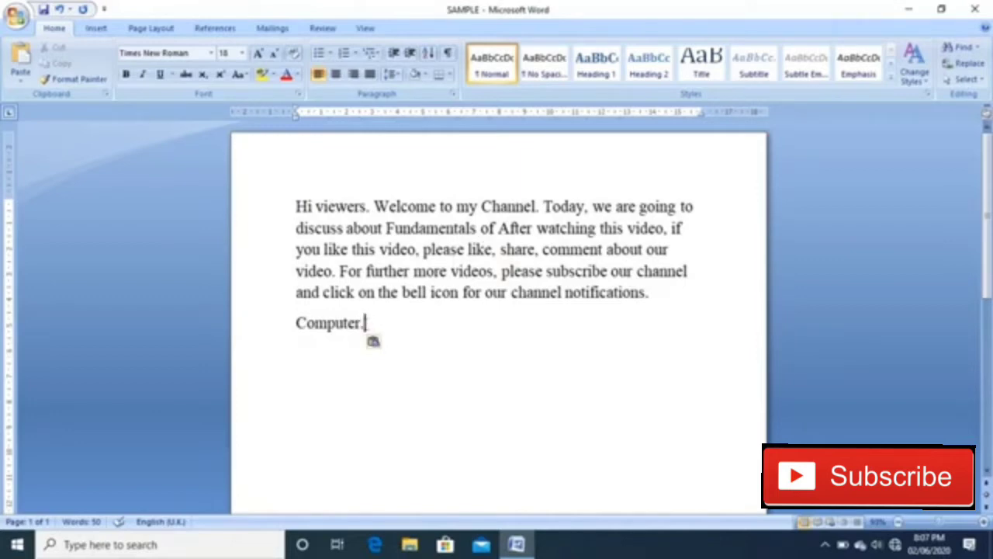
left_click_drag(367, 323, 330, 323)
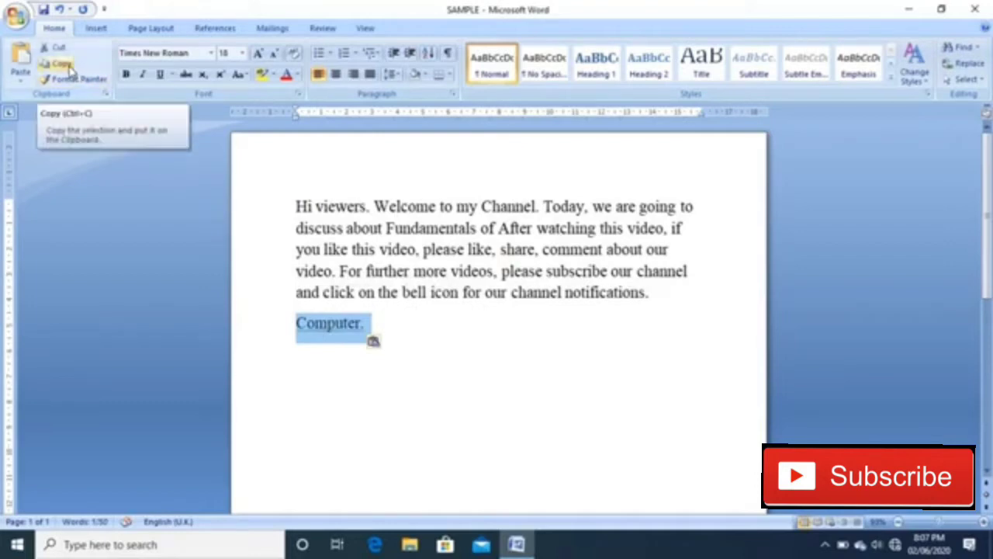
left_click(70, 69)
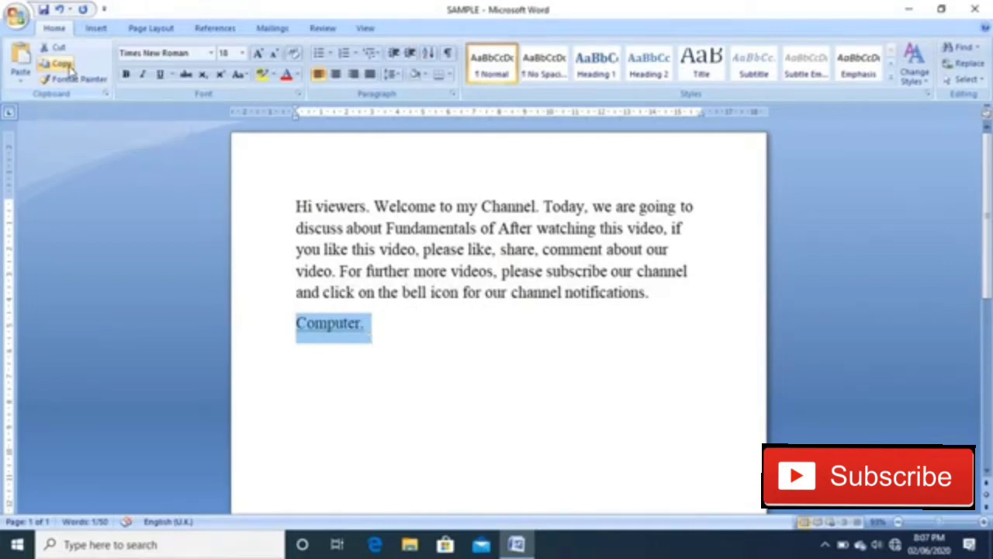
left_click(499, 228)
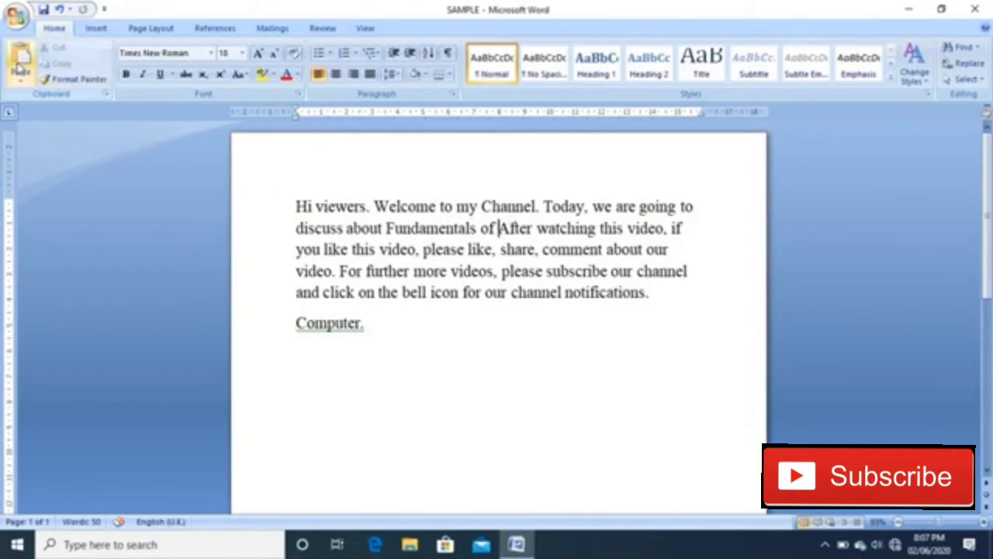
key("Return")
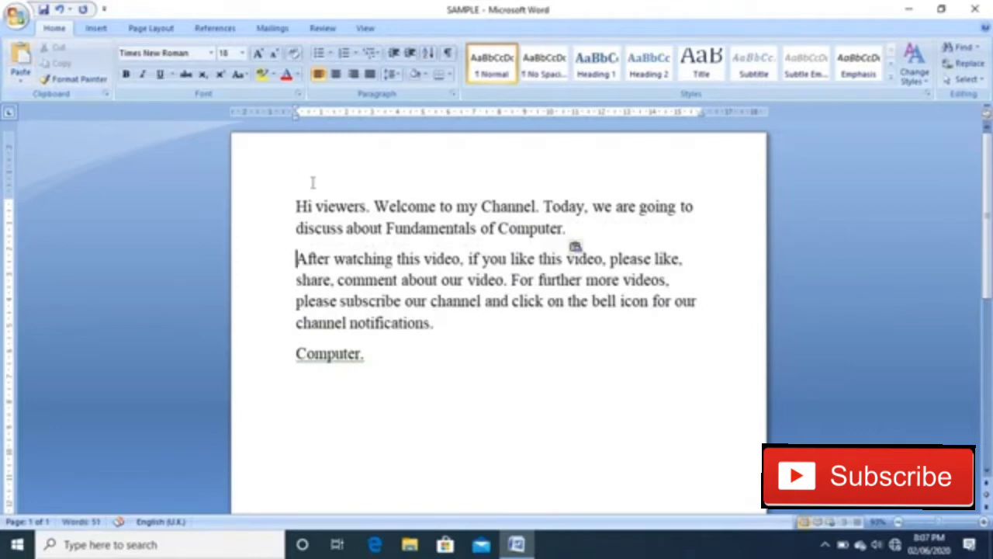
Move the insertion point through the text, ending after the last 'Computer.' line.
left_click(560, 228)
left_click(502, 324)
left_click(381, 354)
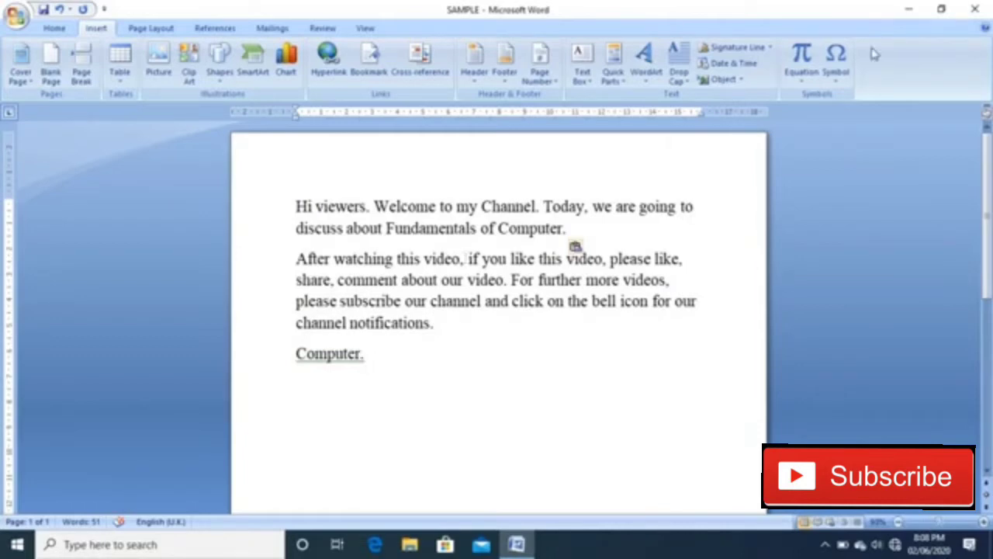
Create a blank document from the Office Button's New option and maximize Document1.
left_click(16, 17)
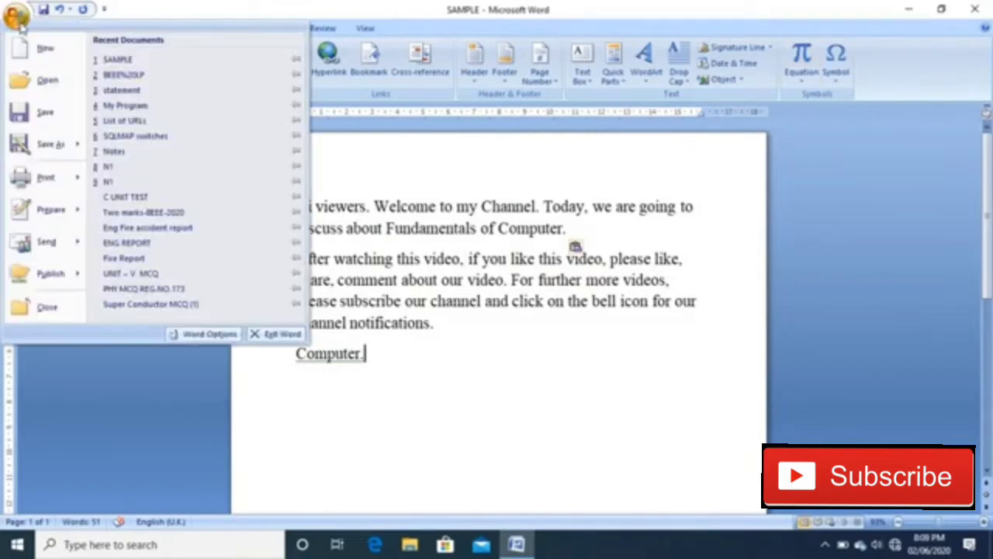
left_click(37, 49)
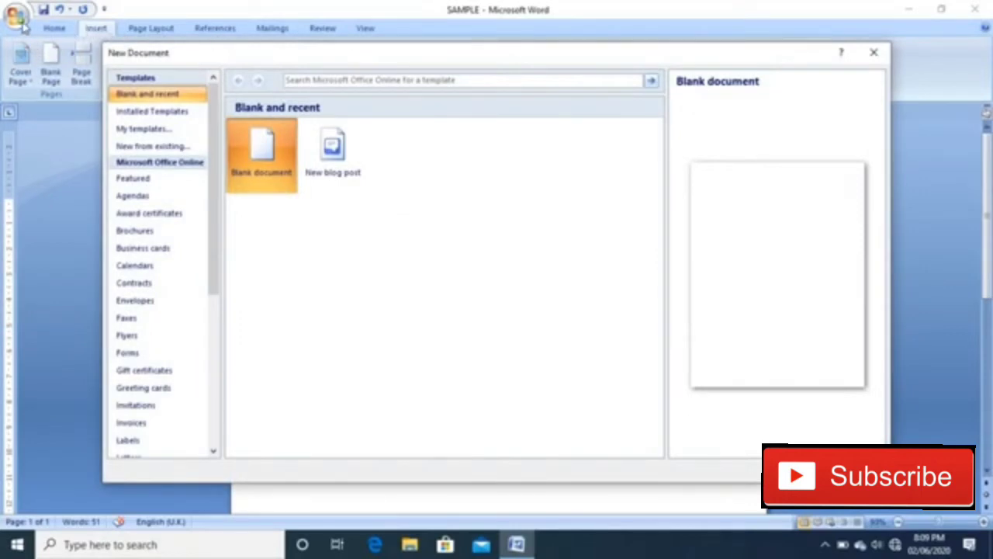
left_click(873, 53)
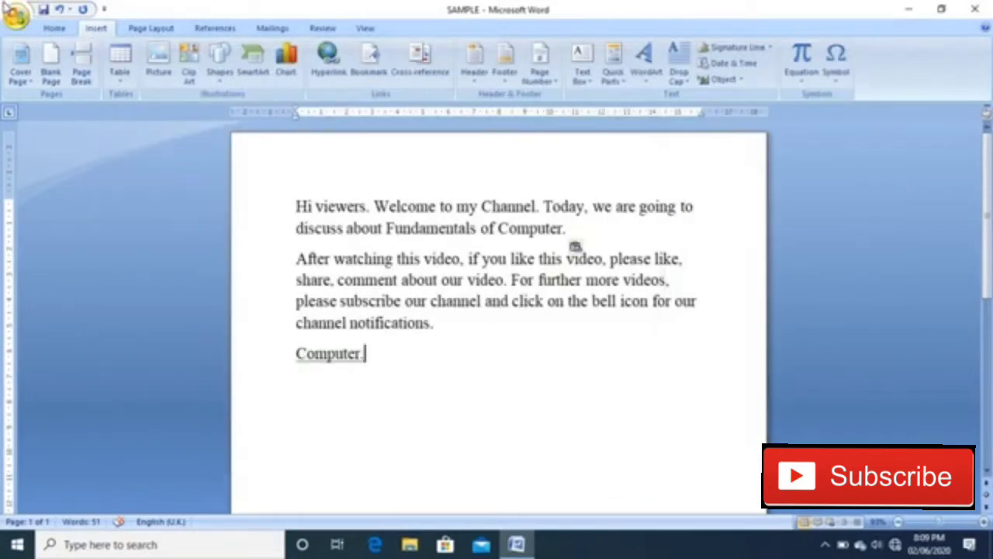
left_click(14, 14)
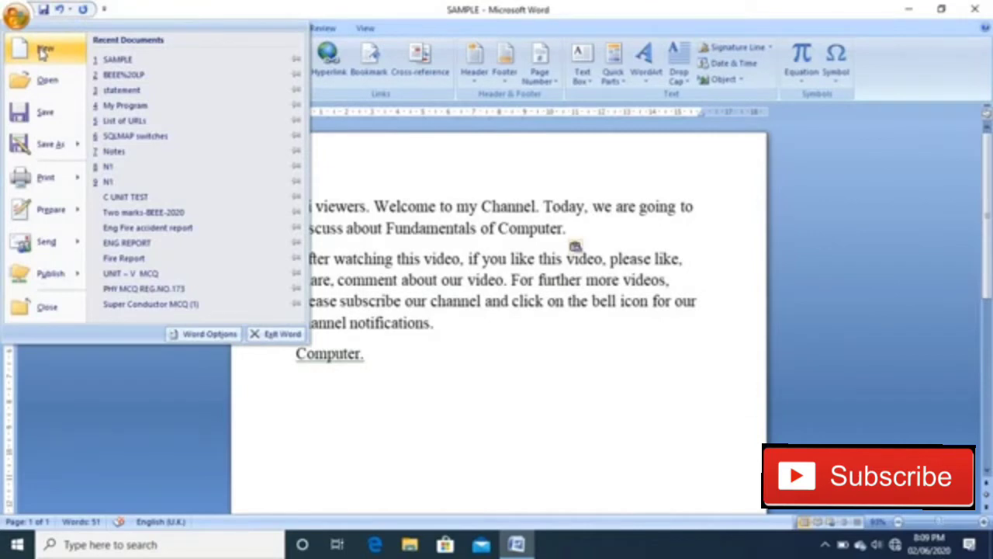
left_click(45, 51)
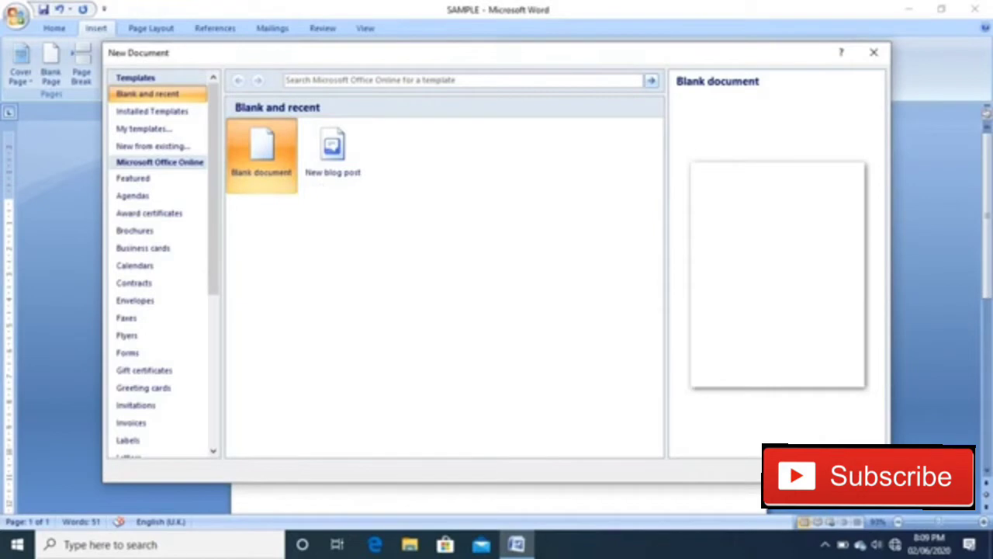
left_click(800, 468)
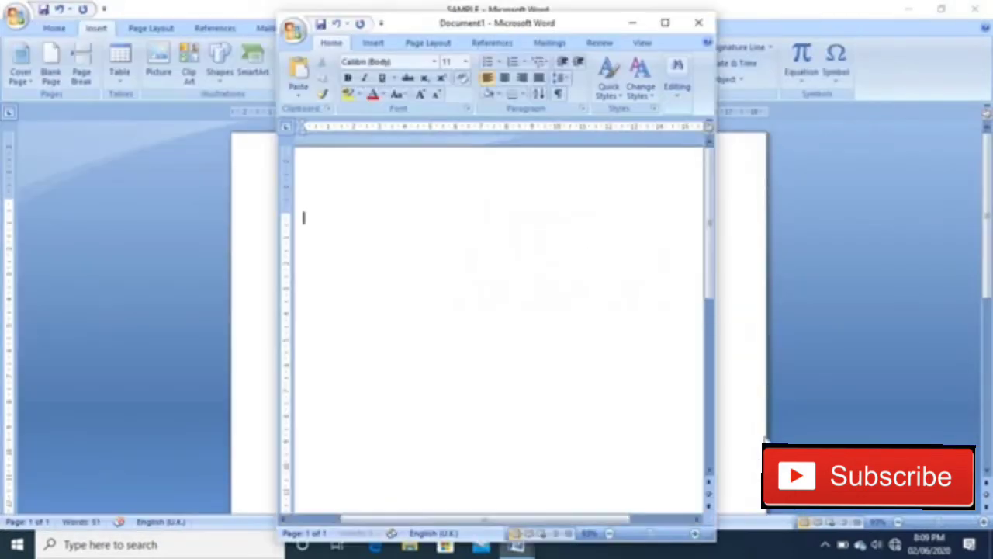
left_click(667, 26)
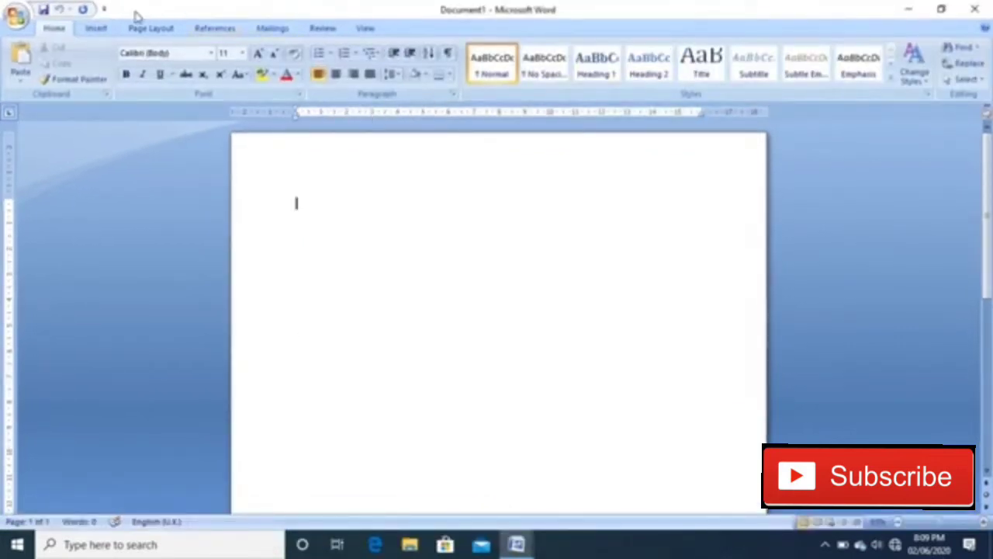
Insert an empty 3-column by 5-row table into Document1 from the Insert tab.
left_click(97, 28)
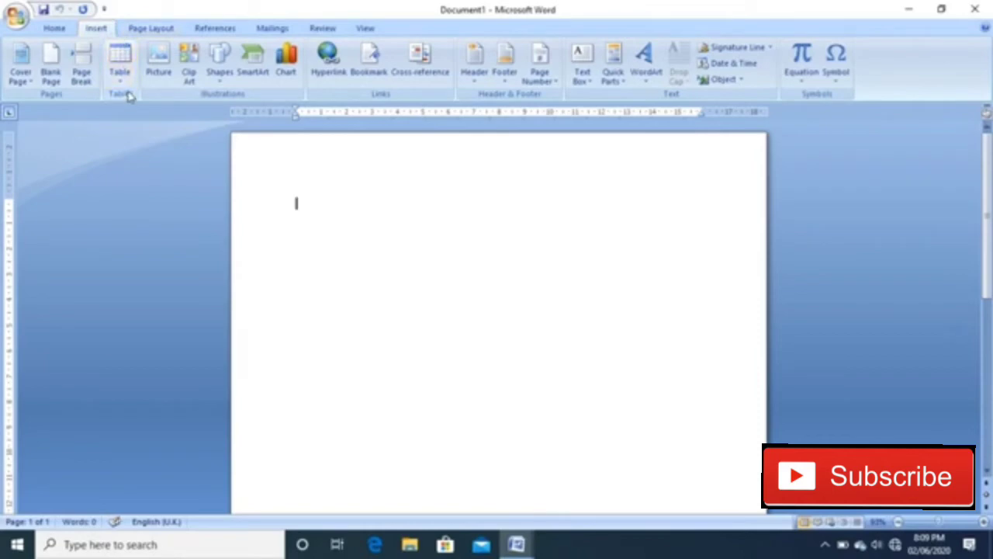
left_click(122, 77)
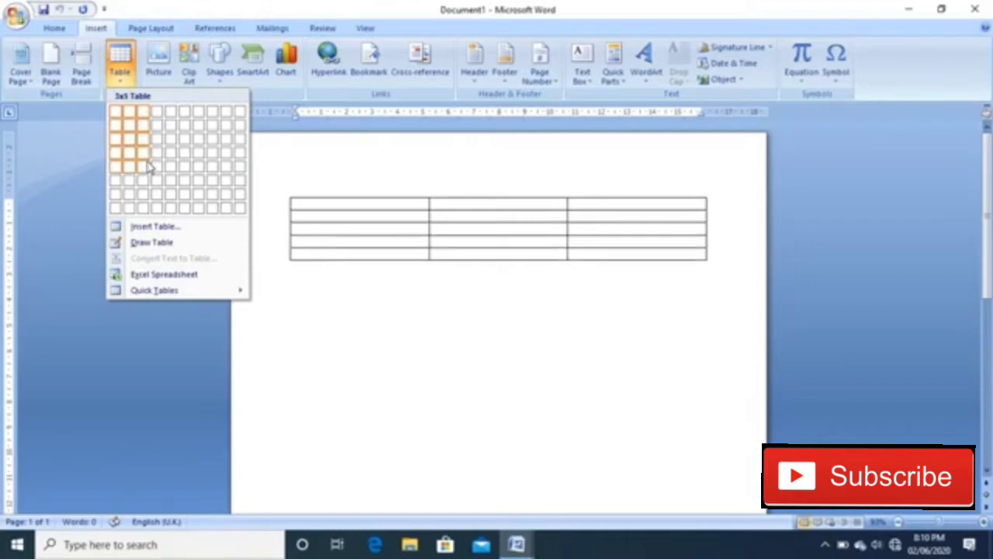
left_click(150, 166)
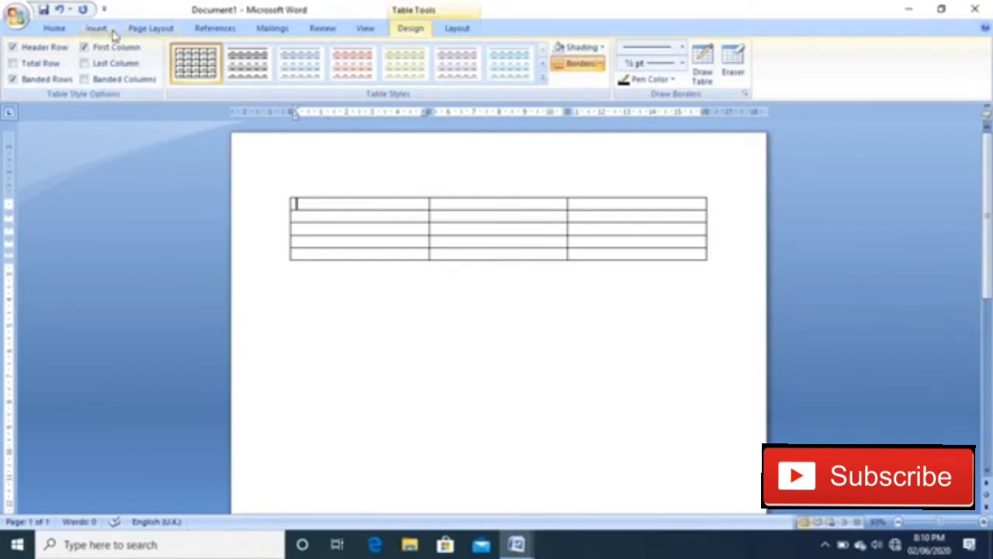
left_click(98, 31)
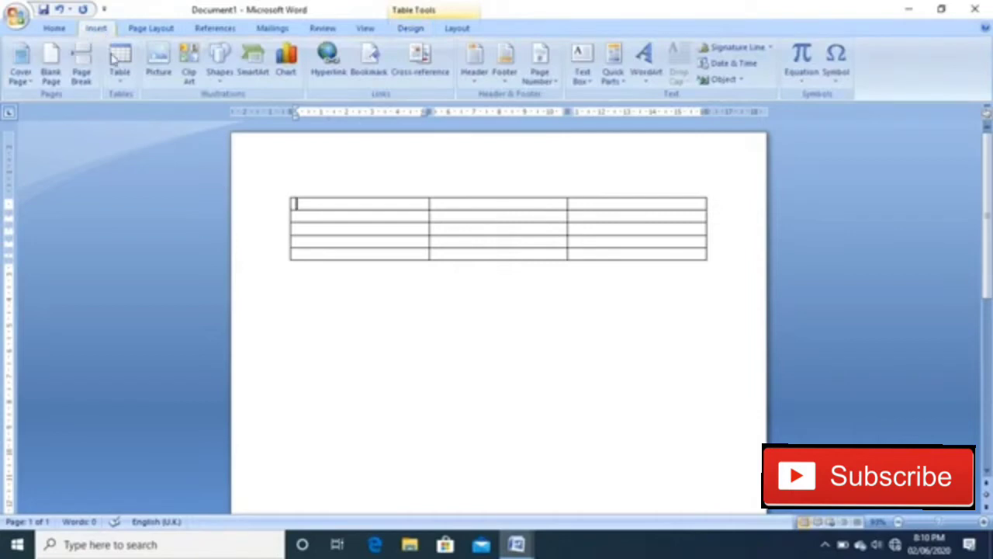
left_click(121, 77)
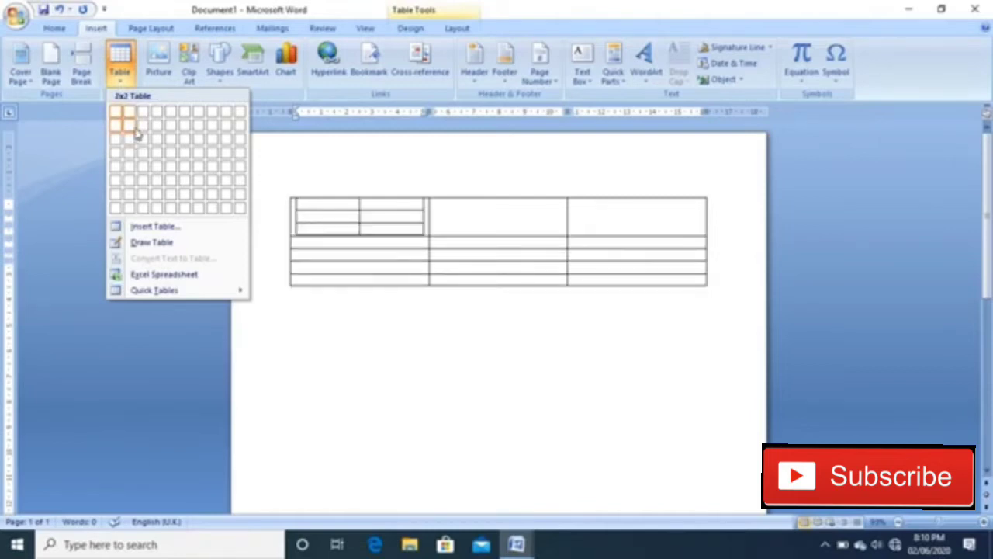
left_click(125, 78)
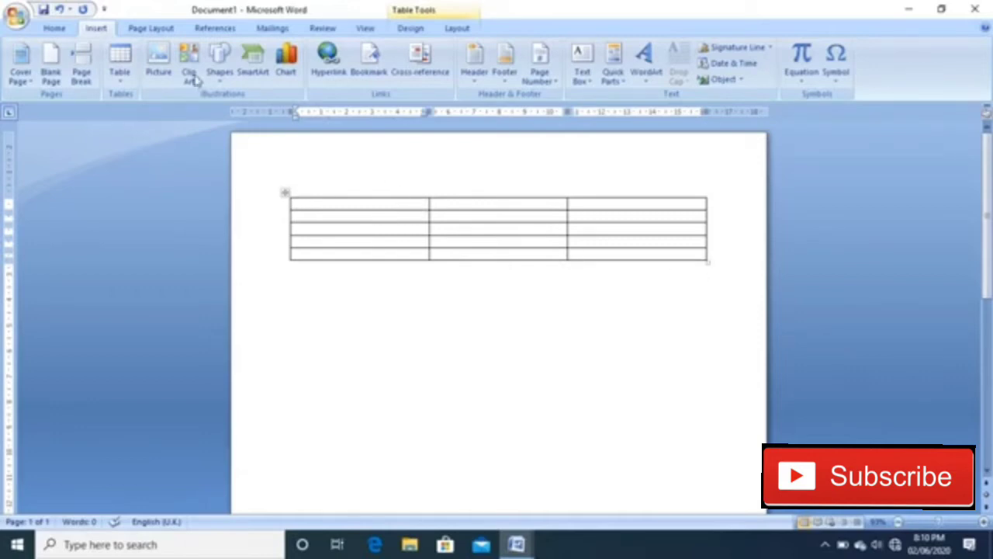
left_click(645, 294)
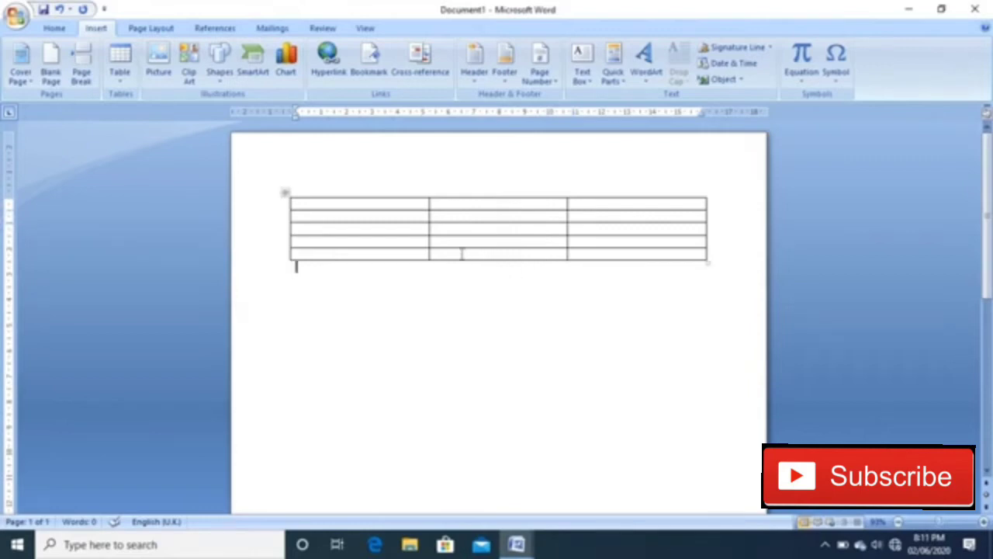
Dismiss the Insert Table size dialog and switch to the Draw Table pencil.
left_click(426, 253)
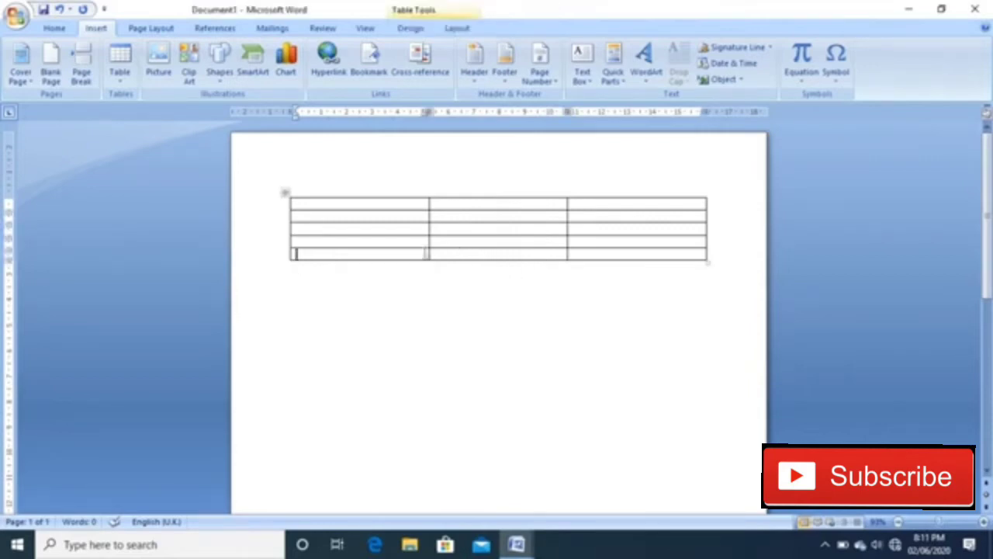
left_click(121, 82)
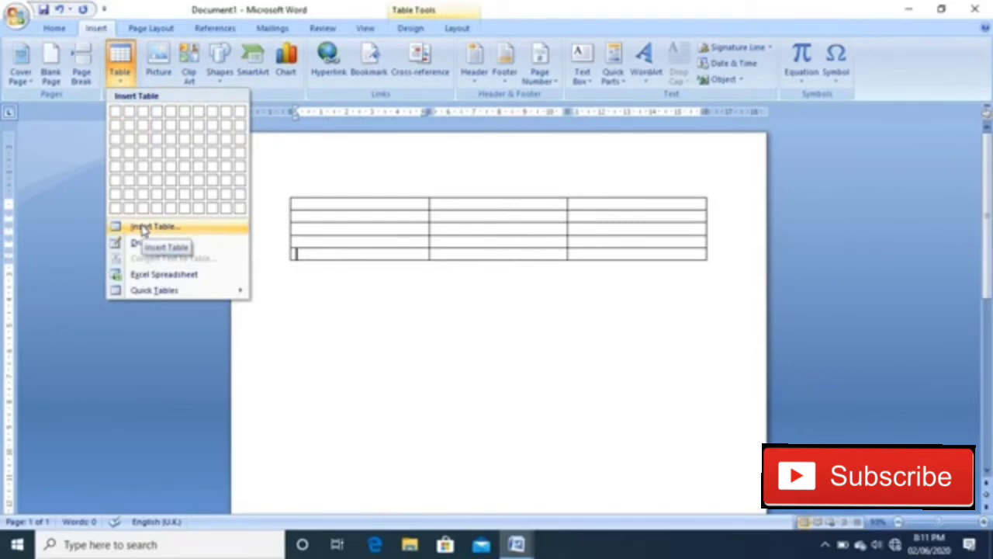
left_click(143, 228)
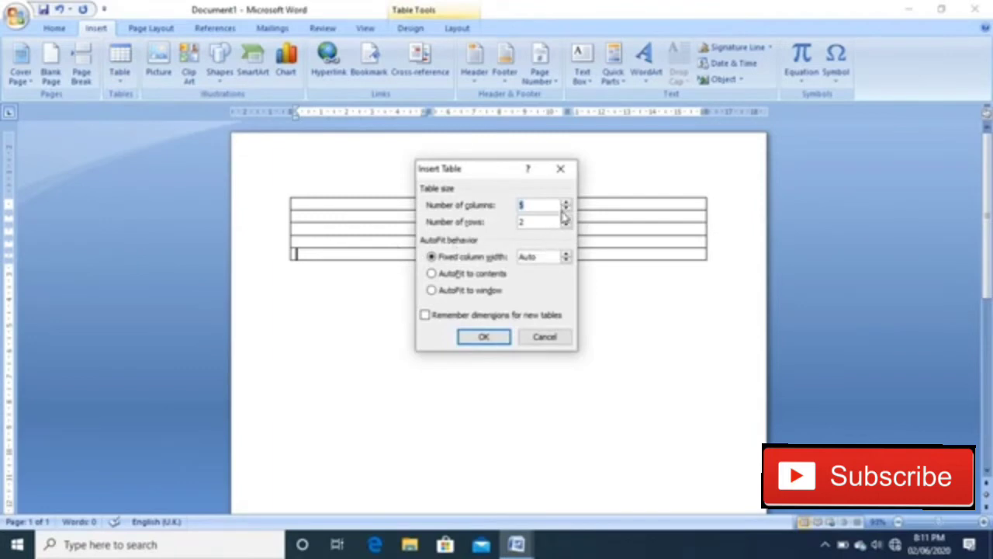
left_click(561, 168)
left_click(117, 64)
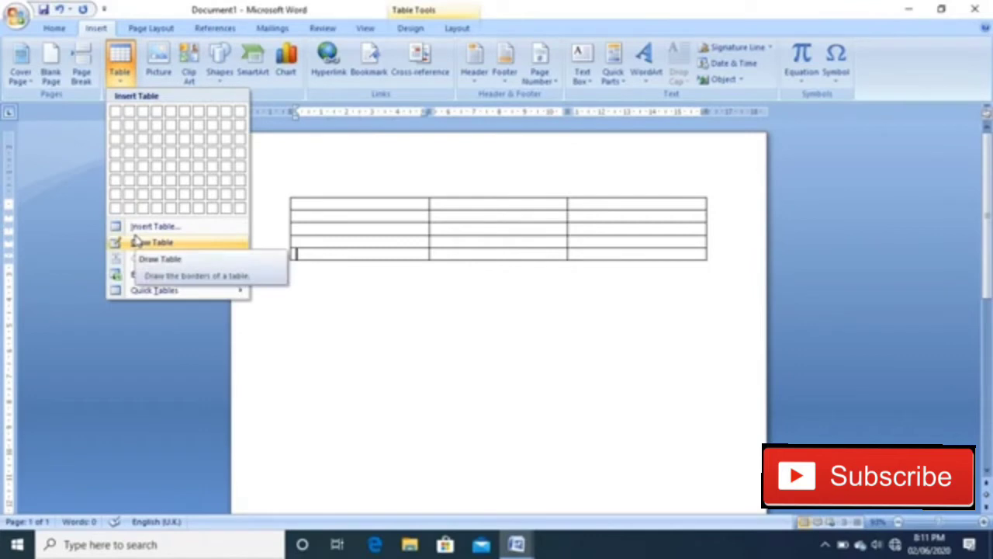
left_click(137, 242)
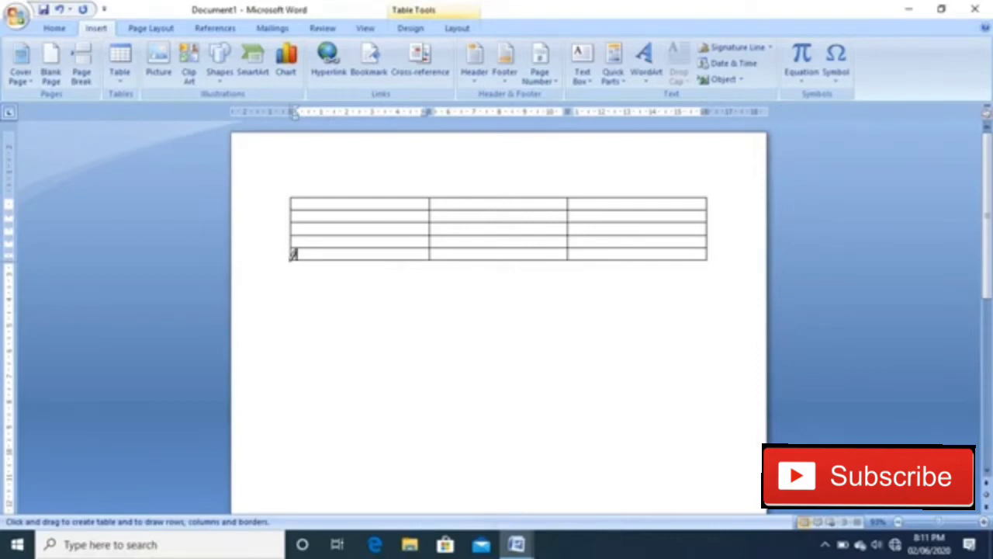
Draw two tall rows under the table and two vertical dividers making three cells each.
mouse_move(293, 255)
left_mouse_down()
mouse_move(318, 271)
mouse_move(631, 338)
left_mouse_up()
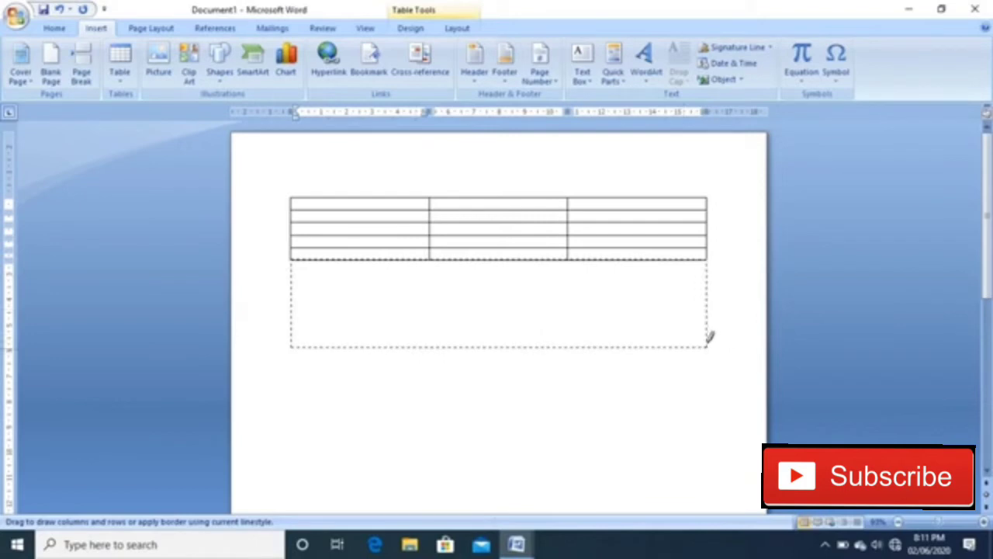
left_click_drag(703, 344, 710, 307)
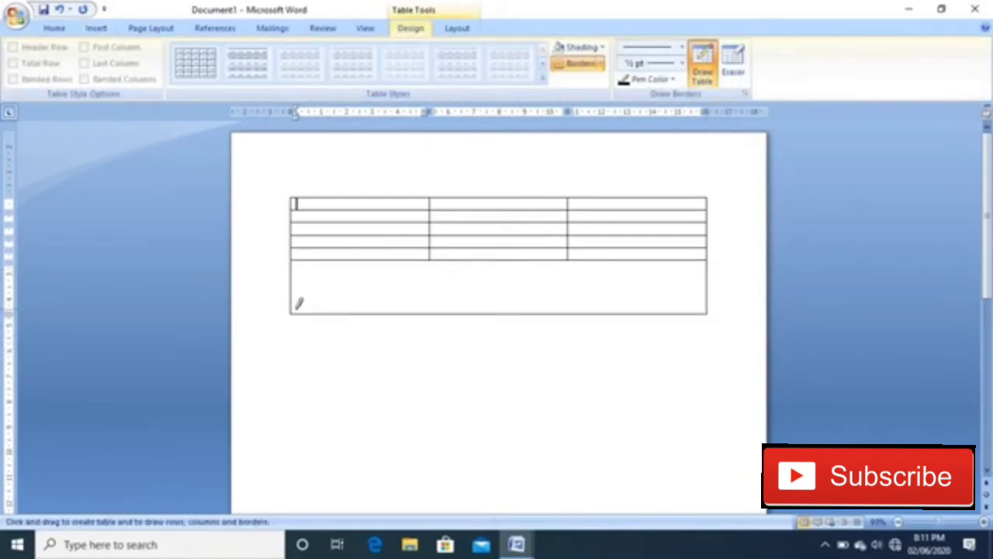
mouse_move(294, 307)
left_mouse_down()
mouse_move(358, 347)
mouse_move(694, 377)
left_mouse_up()
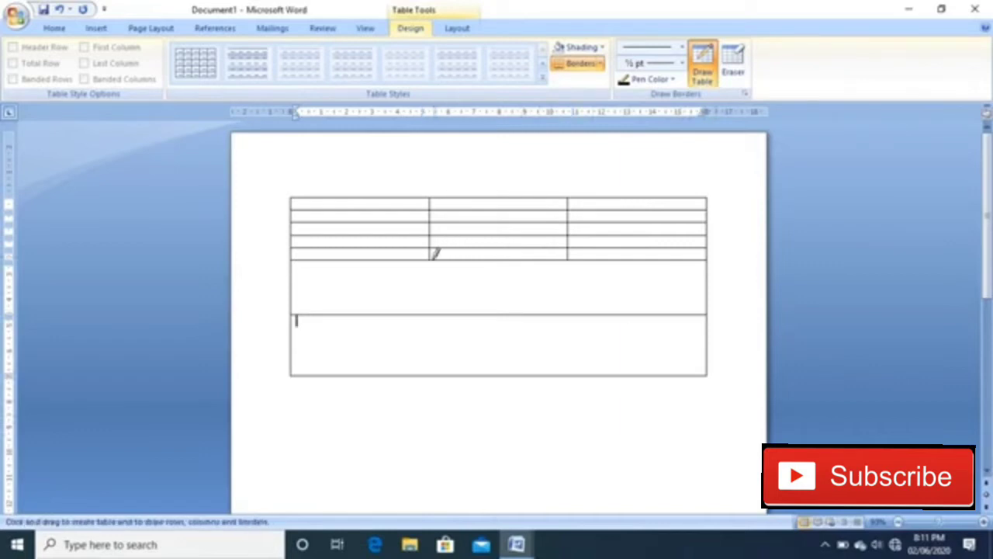
left_click_drag(432, 257, 432, 371)
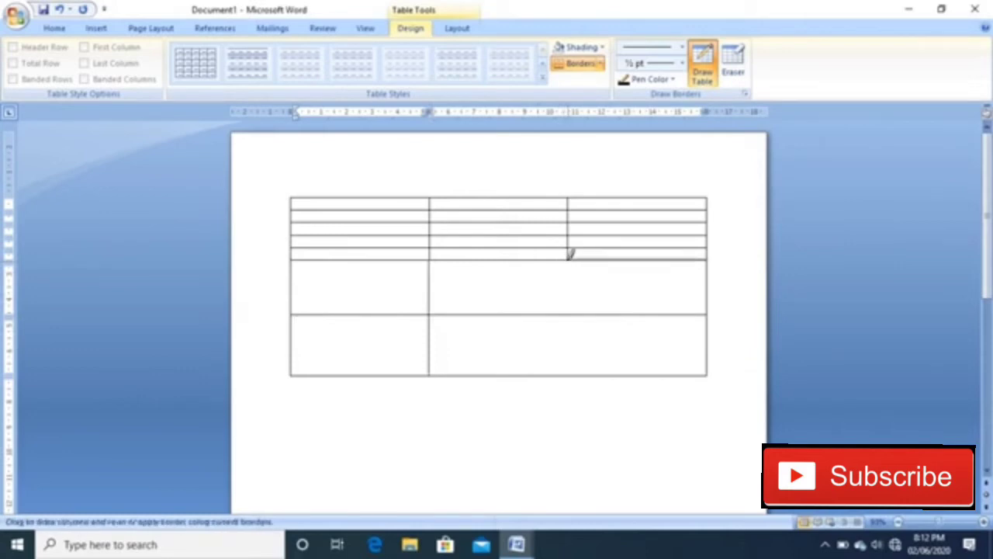
left_click_drag(570, 256, 571, 320)
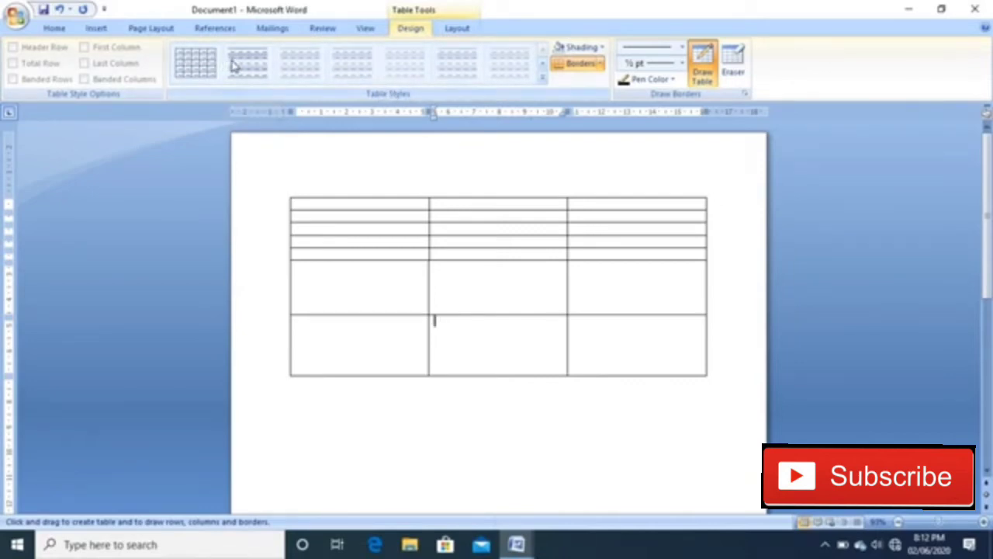
Browse the Table Styles gallery and Page Layout, then place the cursor below the table.
left_click(546, 80)
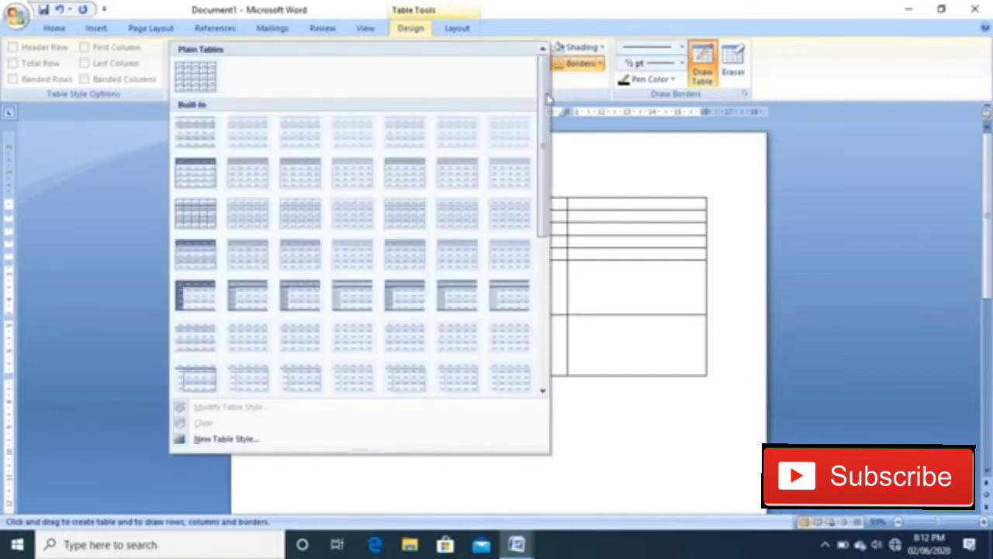
mouse_move(545, 85)
left_mouse_down()
mouse_move(556, 194)
mouse_move(558, 49)
left_mouse_up()
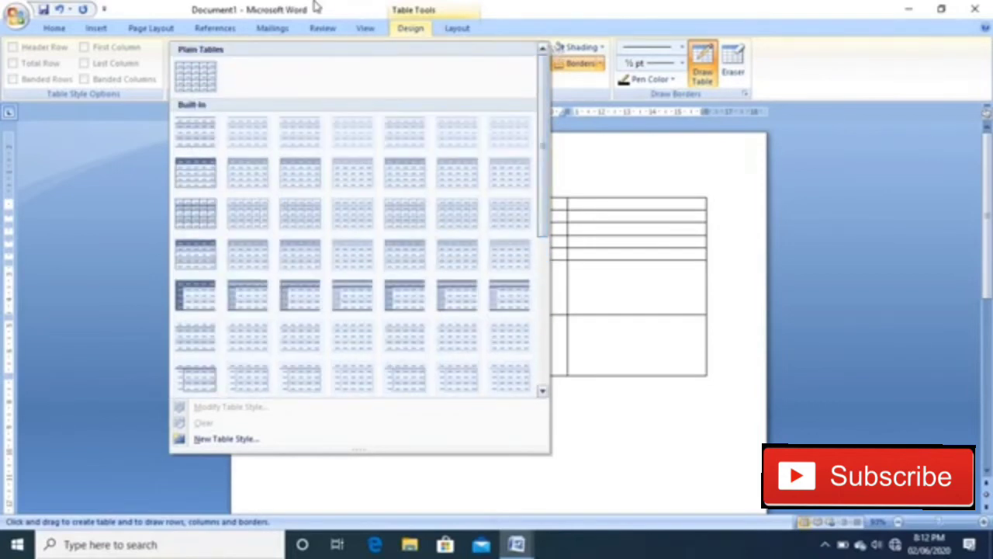
left_click(151, 35)
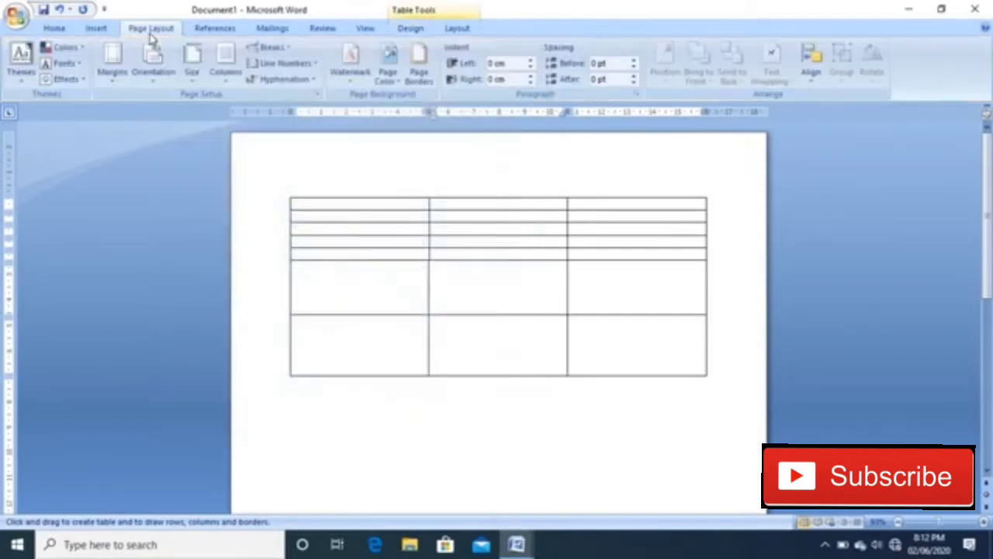
left_click(97, 29)
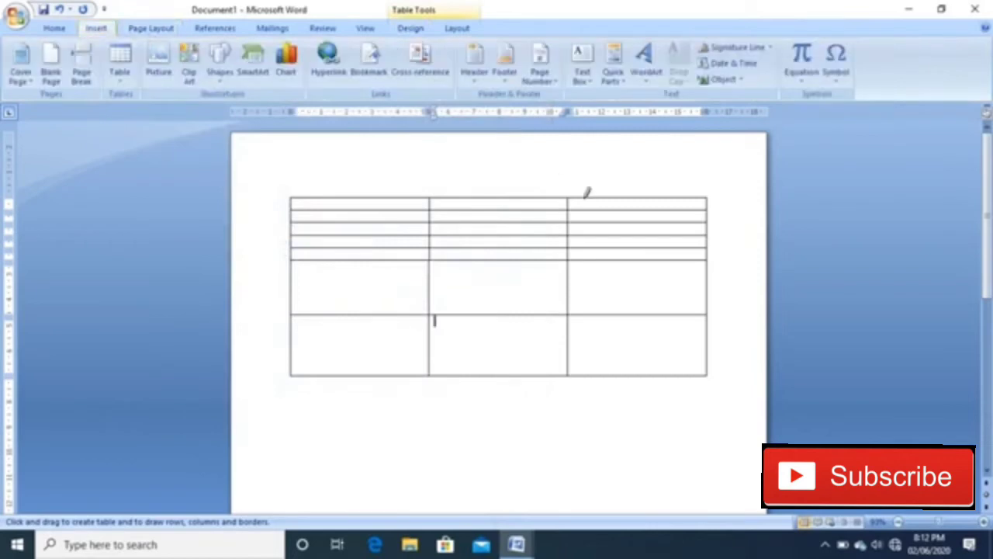
left_click(334, 428)
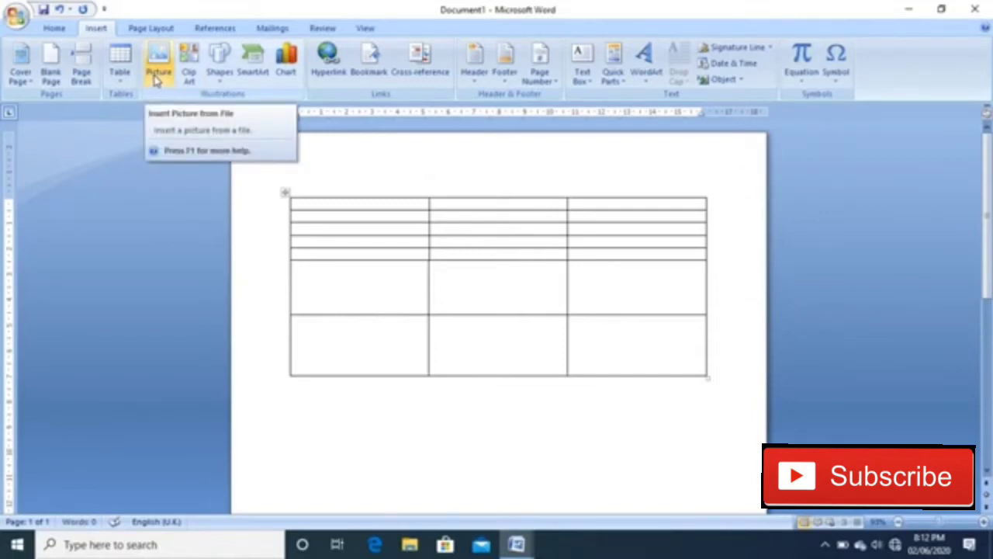
Insert the SAMPLE picture from the Pictures folder on the line below the table.
left_click(156, 78)
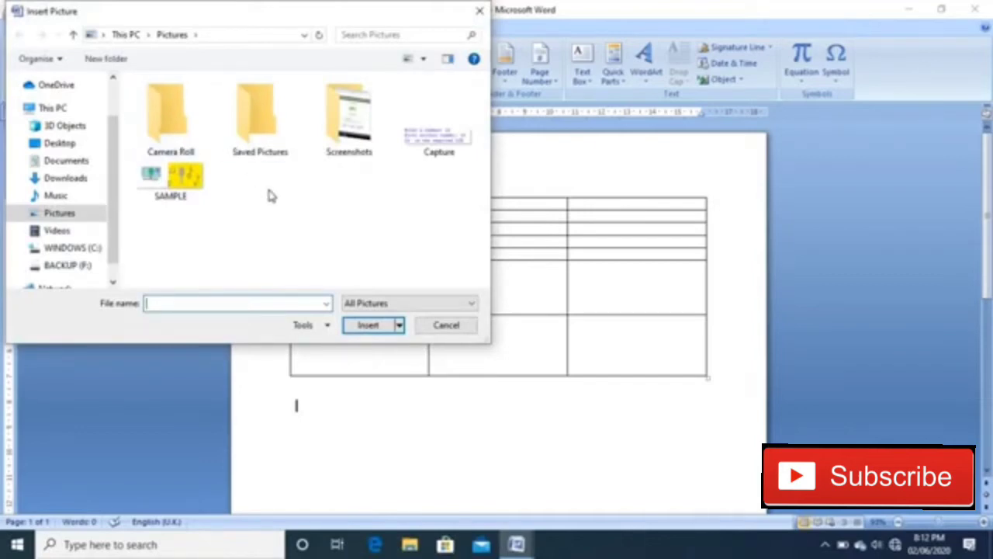
left_click(178, 180)
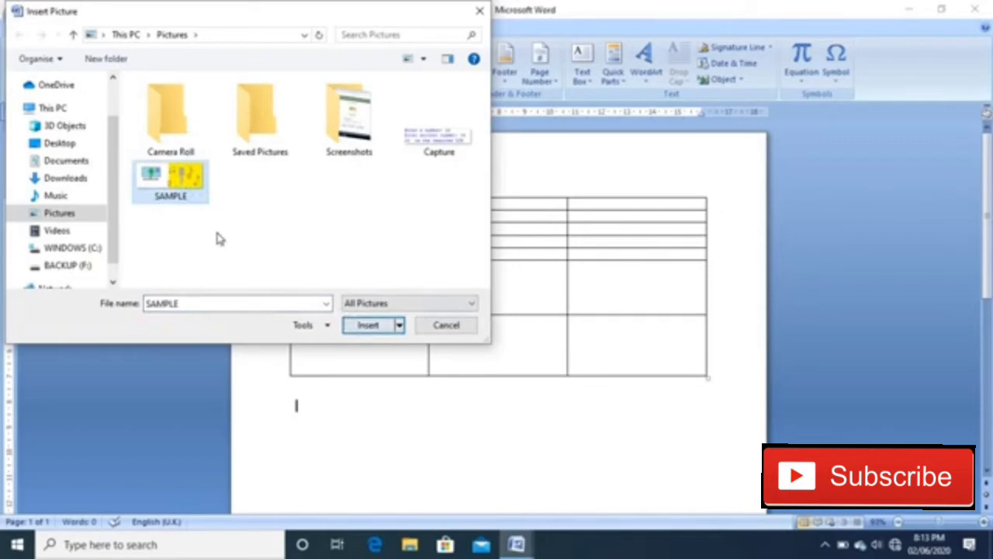
left_click(357, 327)
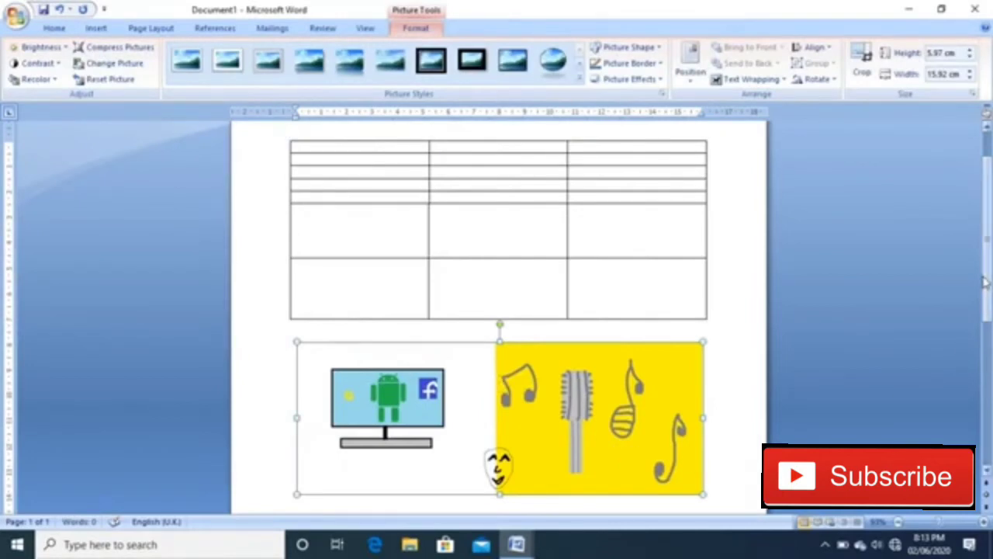
Preview frame styles like the thick black matte, then deselect the picture leaving it unstyled.
left_click_drag(985, 283, 988, 311)
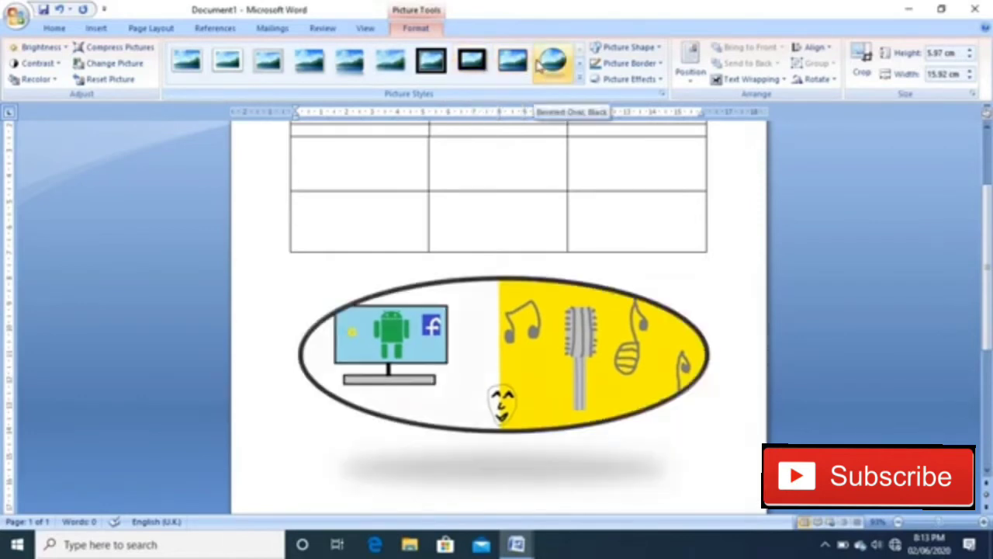
left_click(471, 60)
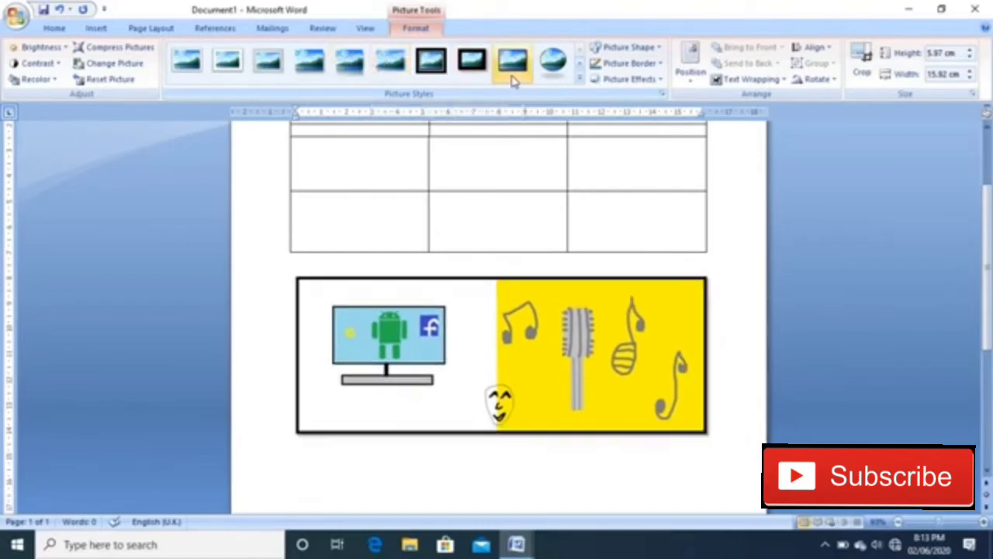
left_click(579, 67)
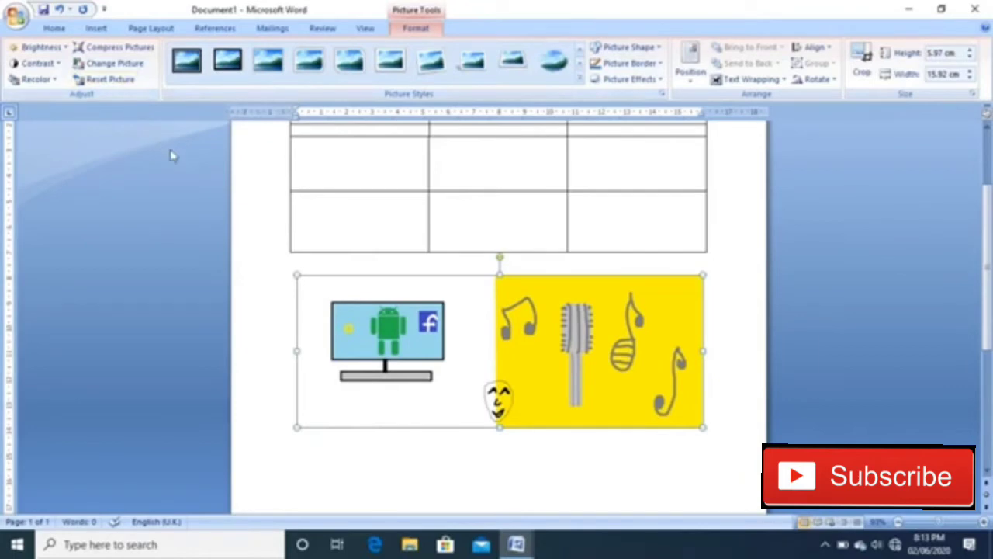
left_click(330, 449)
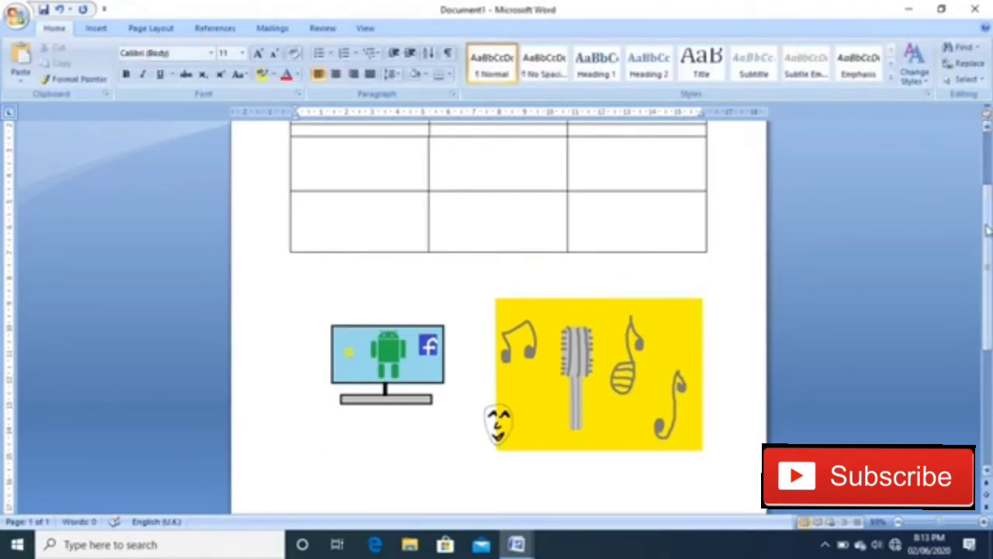
Insert a Clustered Column chart below the SAMPLE picture, opening its sample data in Excel.
left_click_drag(988, 230, 988, 342)
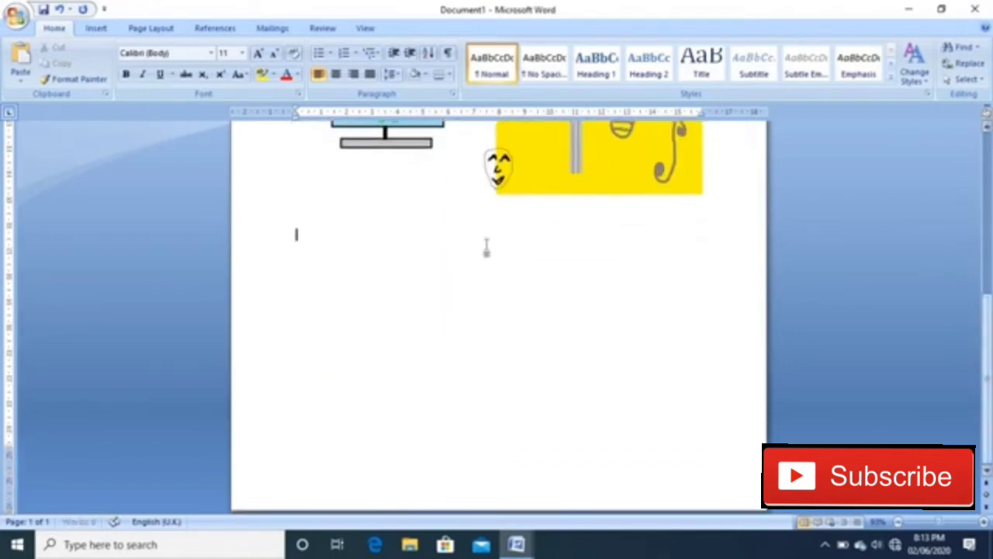
left_click(96, 28)
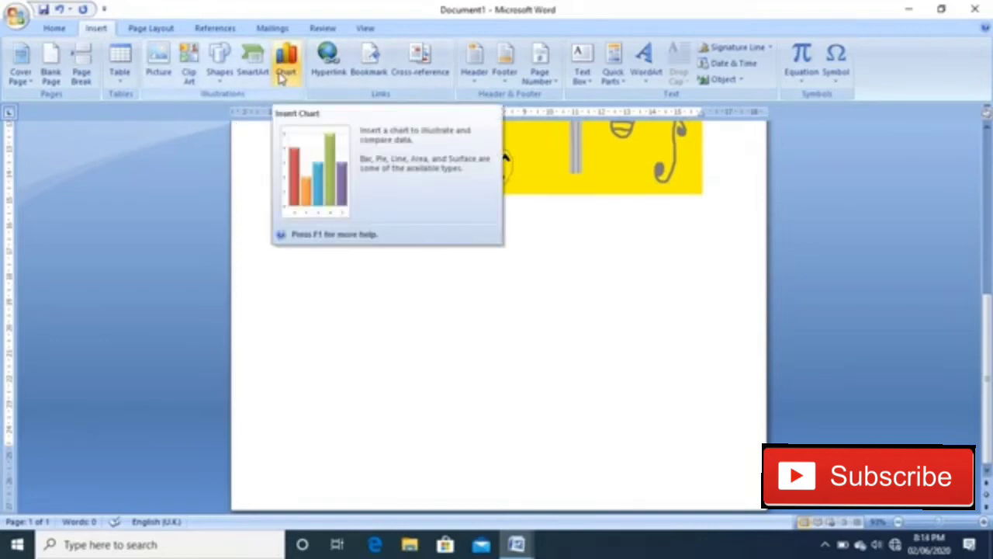
left_click(282, 78)
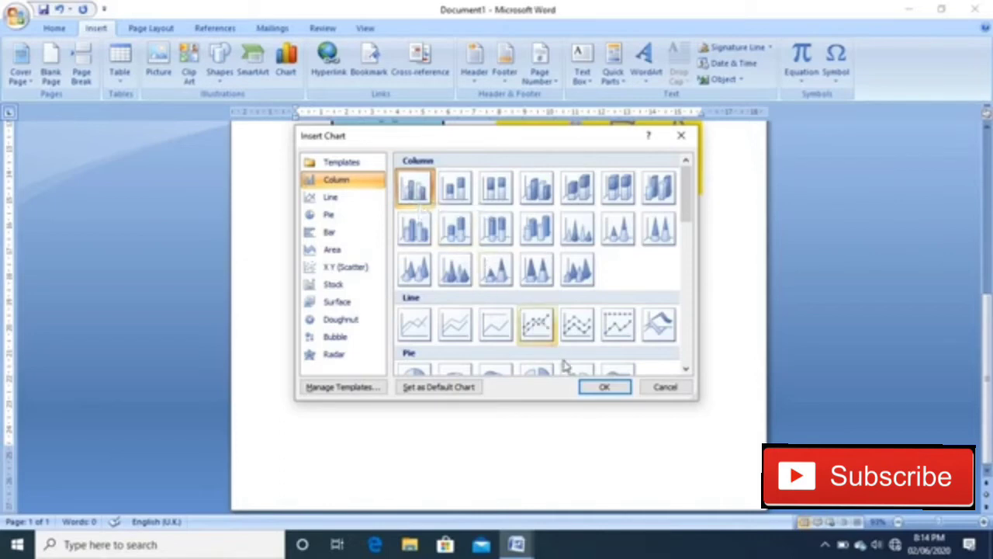
left_click(602, 387)
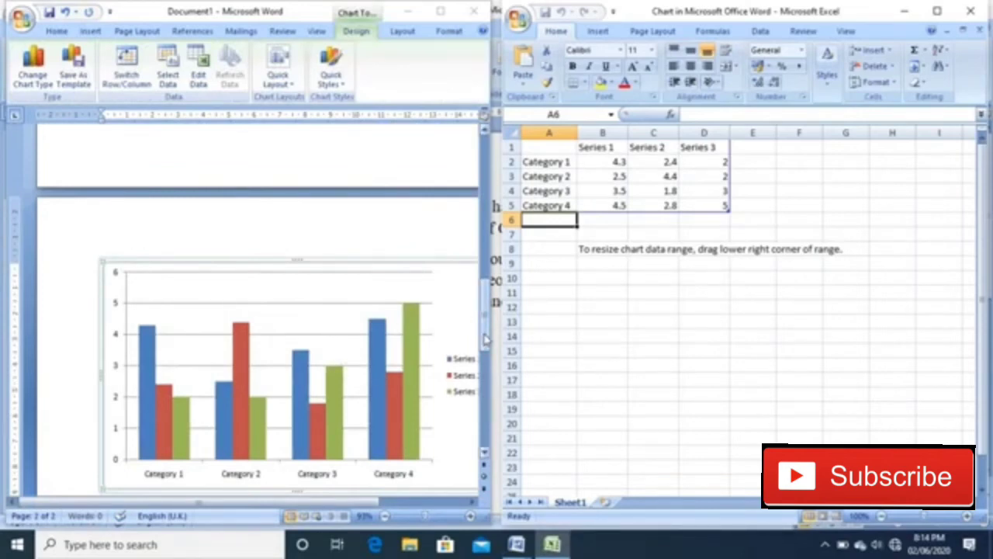
left_click_drag(485, 339, 484, 347)
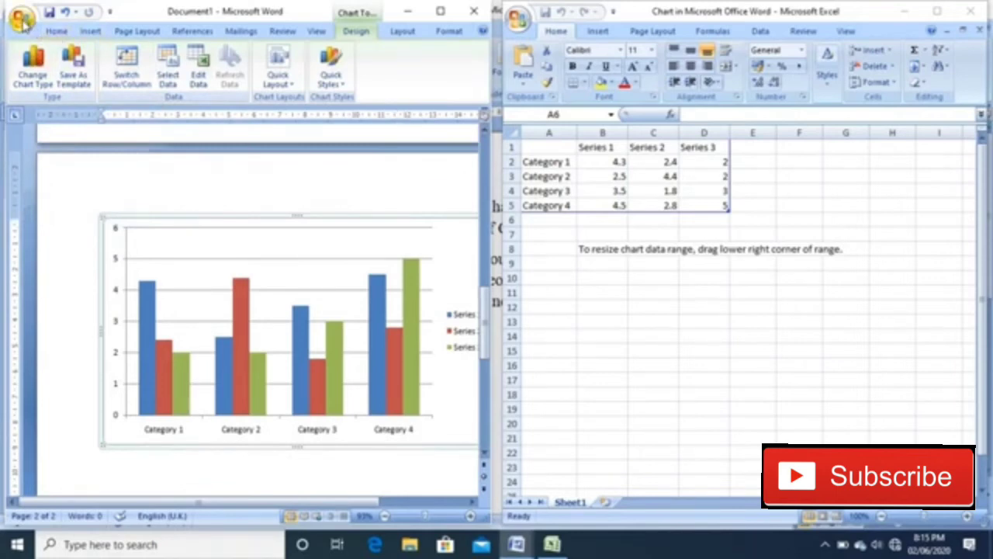
Open and dismiss the New Document dialog, then maximize Word to show the column chart.
left_click(23, 22)
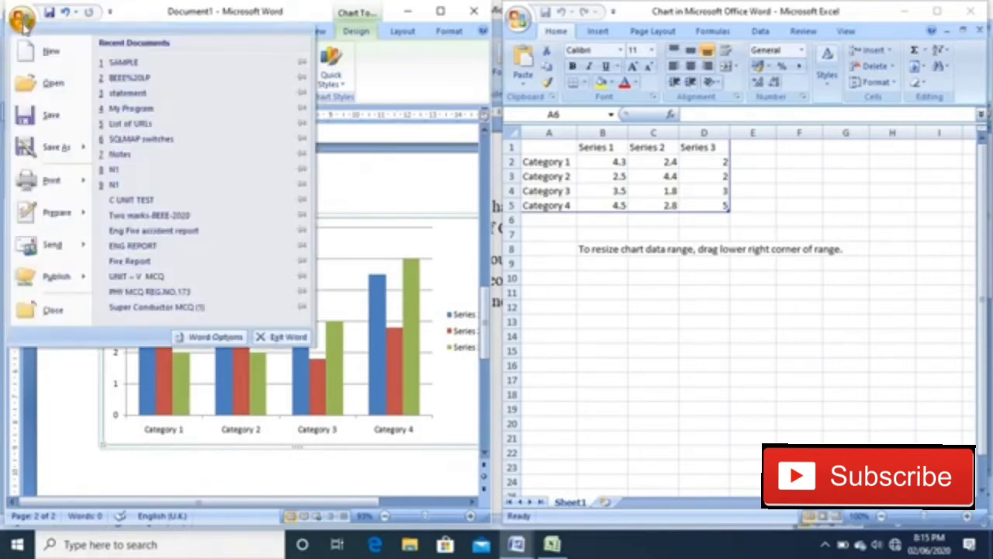
left_click(51, 54)
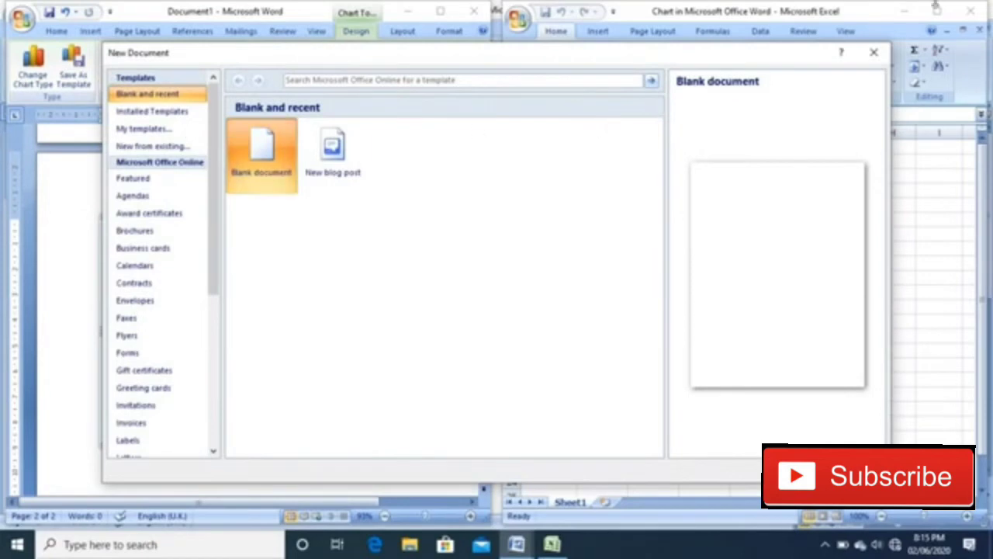
left_click(873, 52)
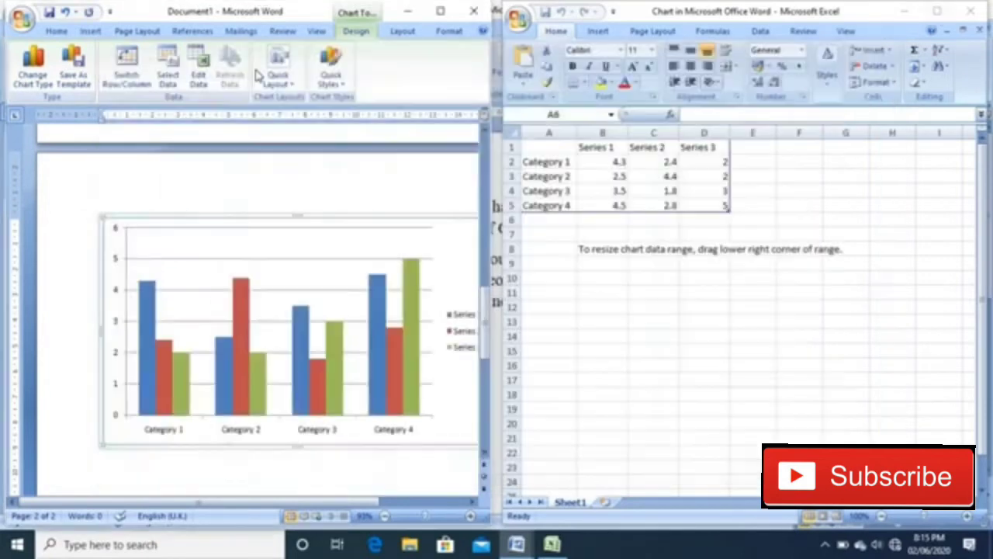
left_click(441, 11)
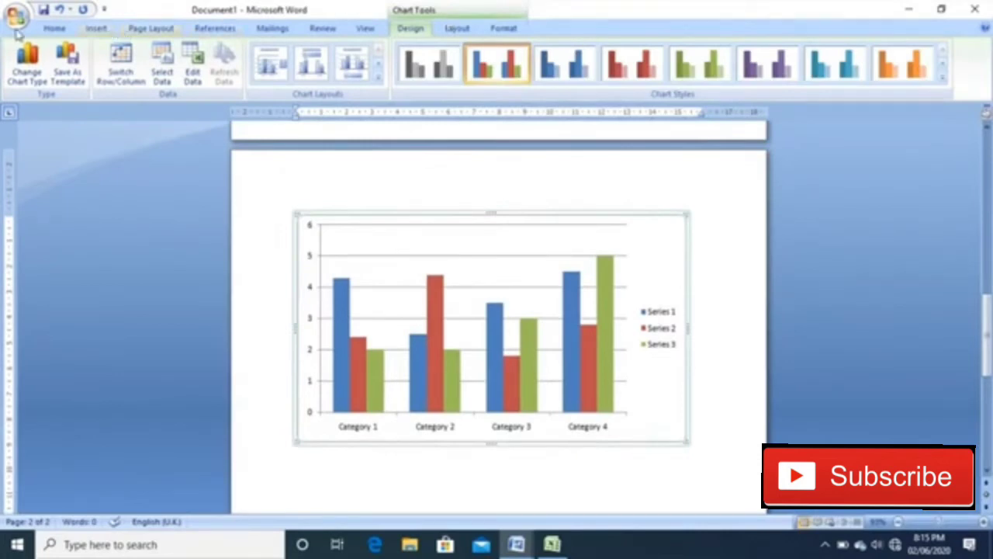
Open and close the Office menu, switch to Insert, and place the cursor below the chart.
left_click(16, 17)
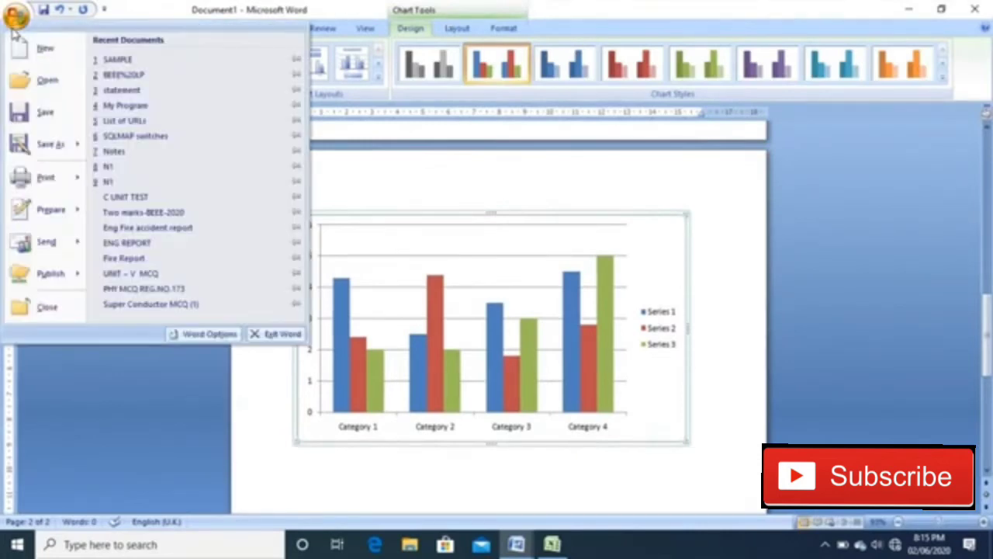
left_click(372, 6)
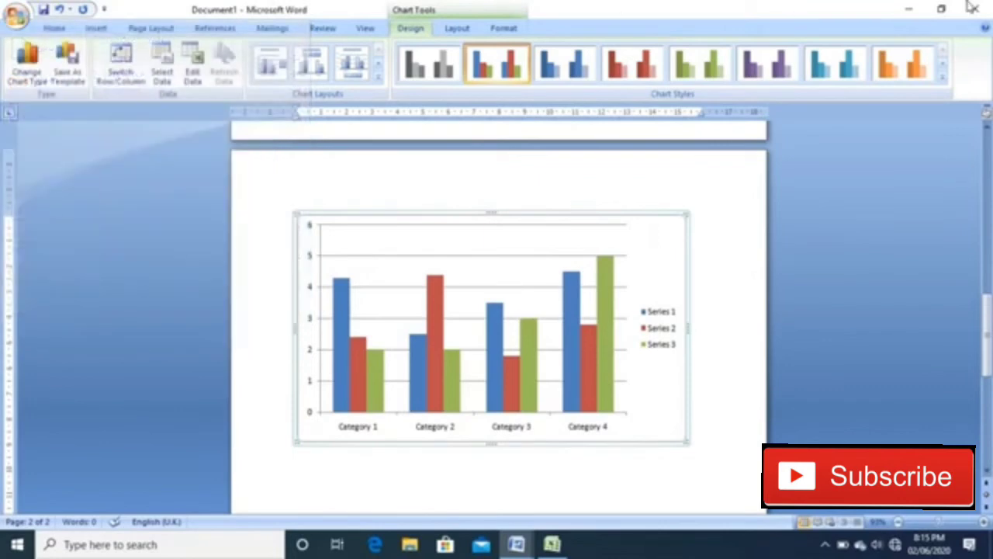
left_click(113, 29)
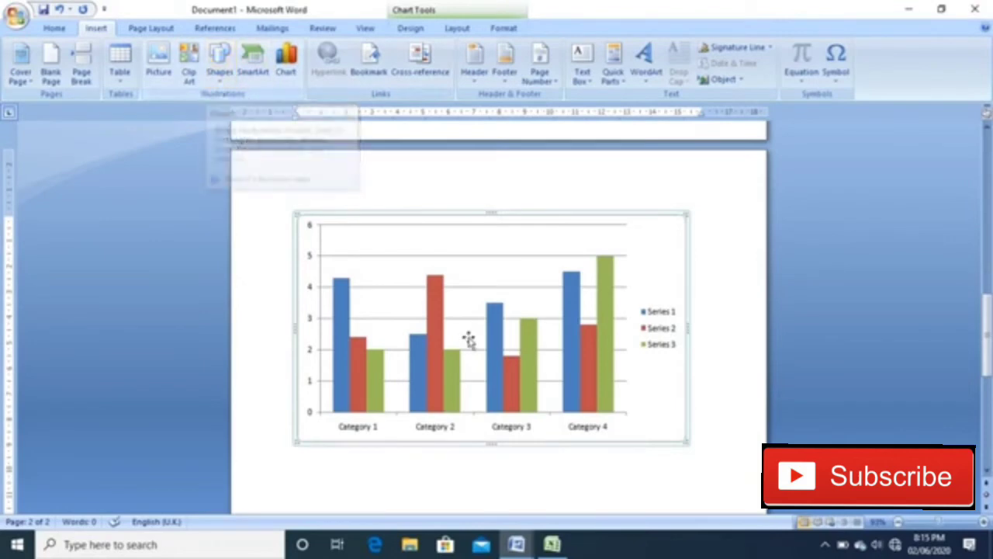
left_click(350, 479)
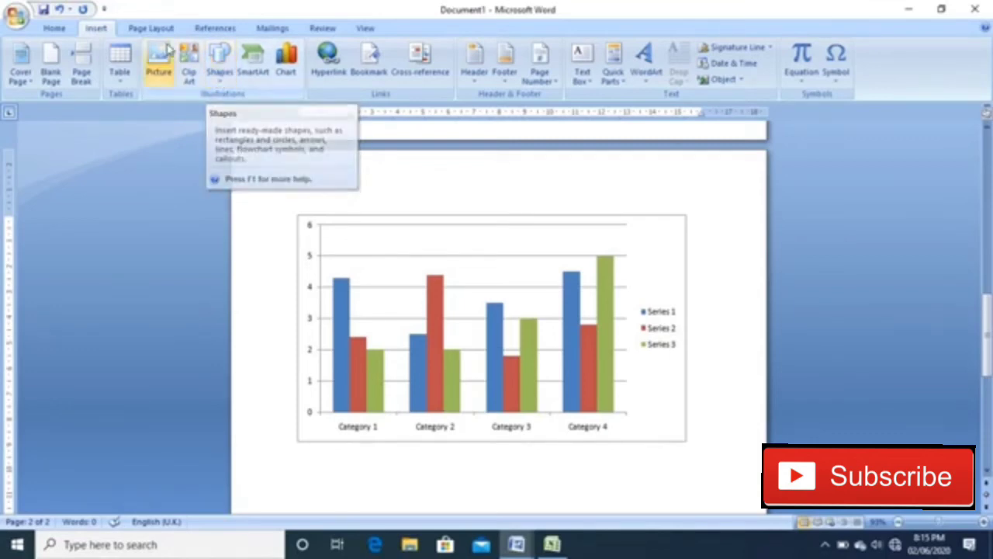
Browse the Shapes gallery, then open the Clip Art pane and click its Search for box.
left_click(218, 70)
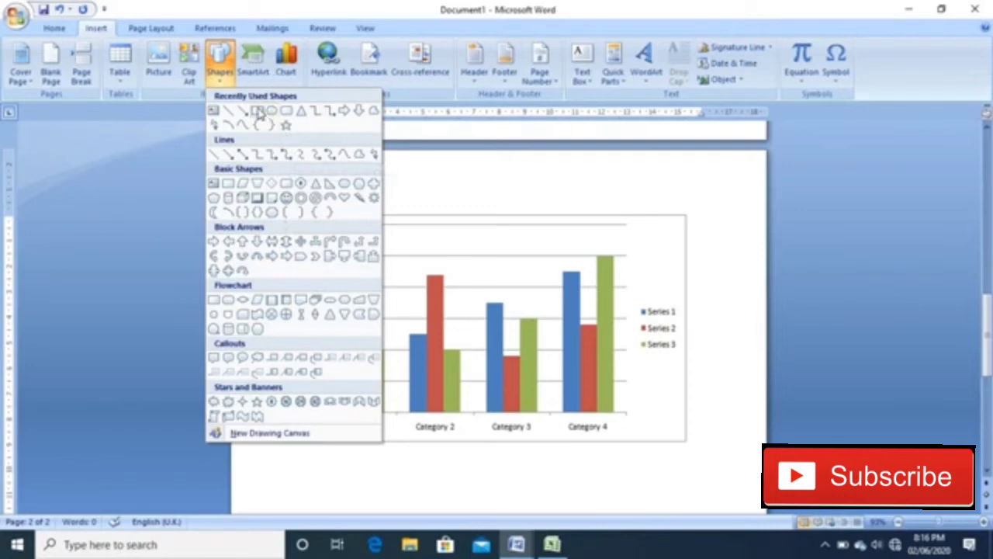
left_click(188, 78)
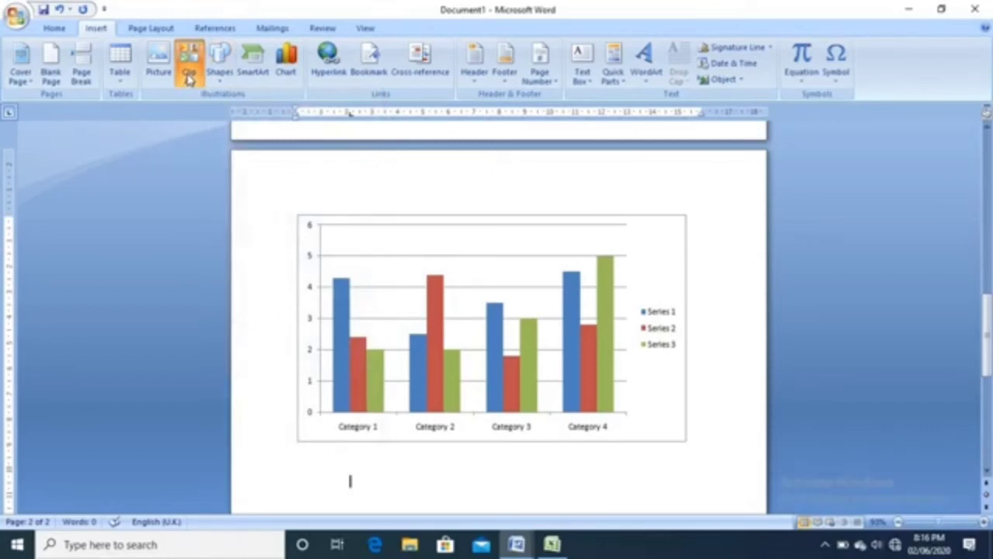
left_click(188, 78)
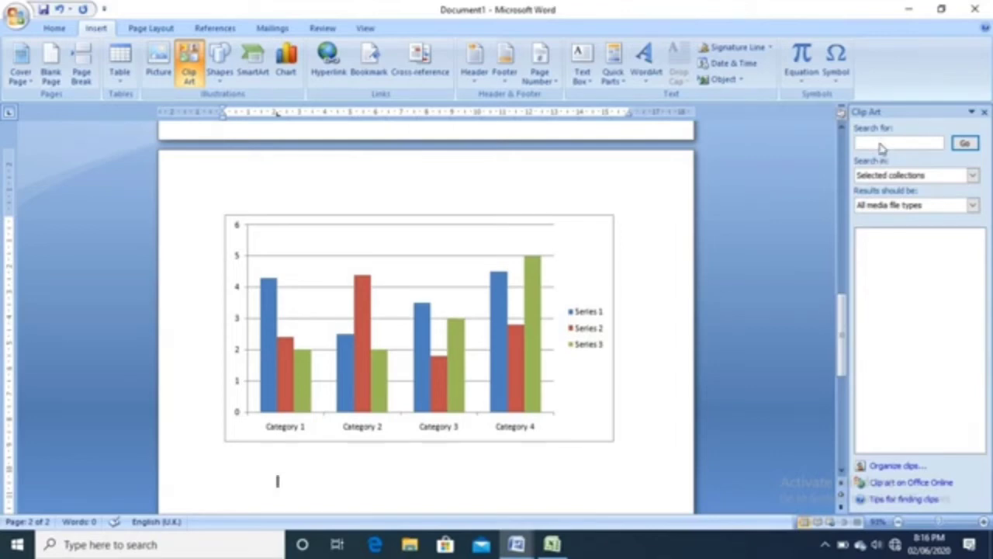
left_click(881, 143)
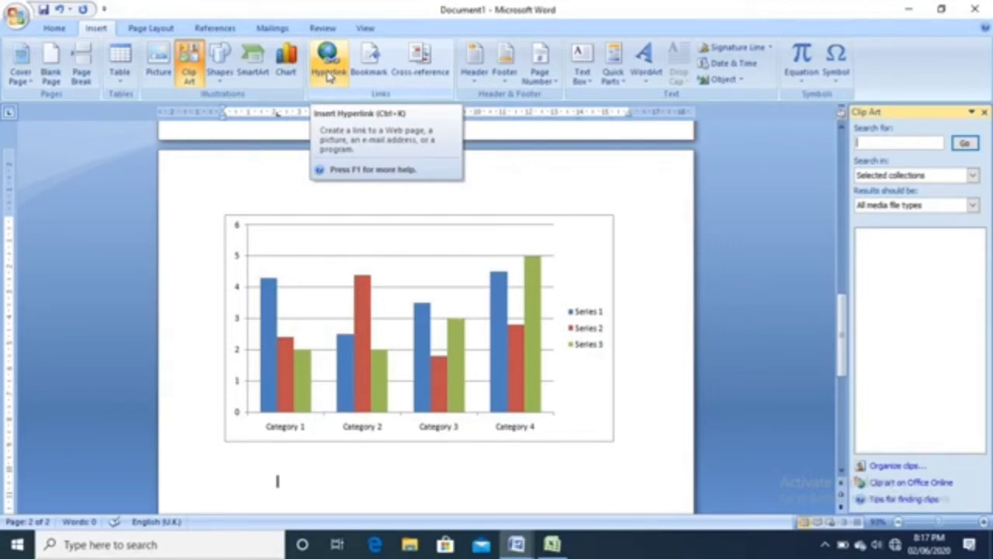
left_click(329, 75)
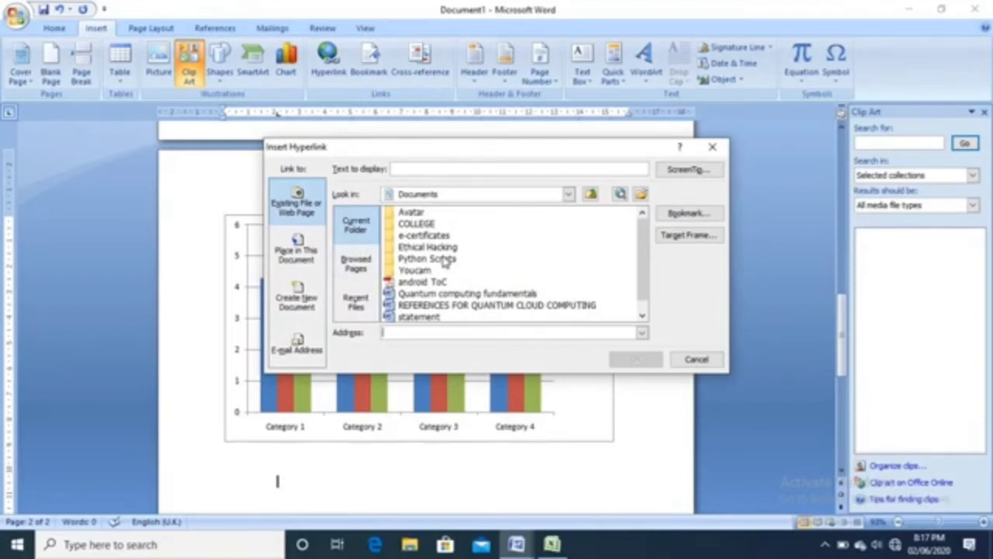
left_click(722, 149)
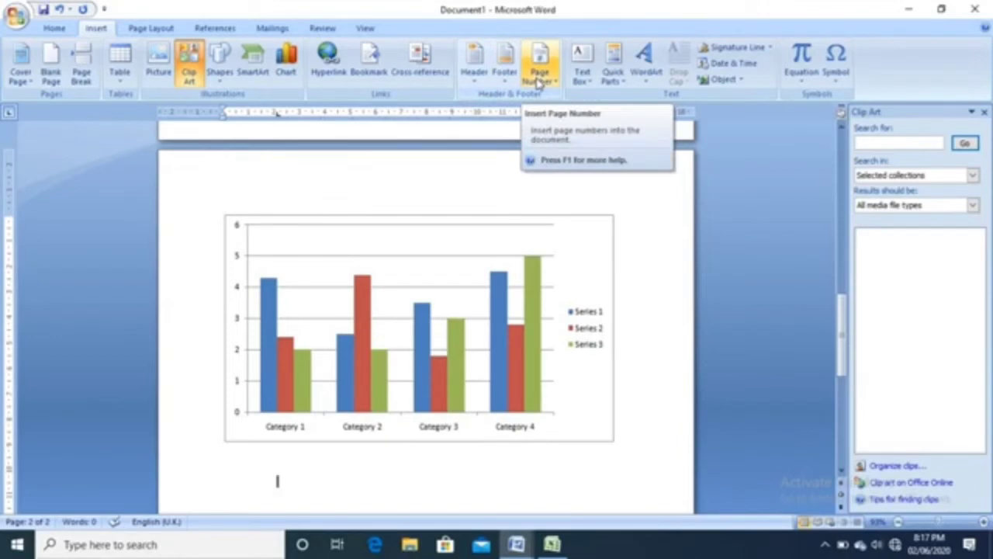
left_click(538, 81)
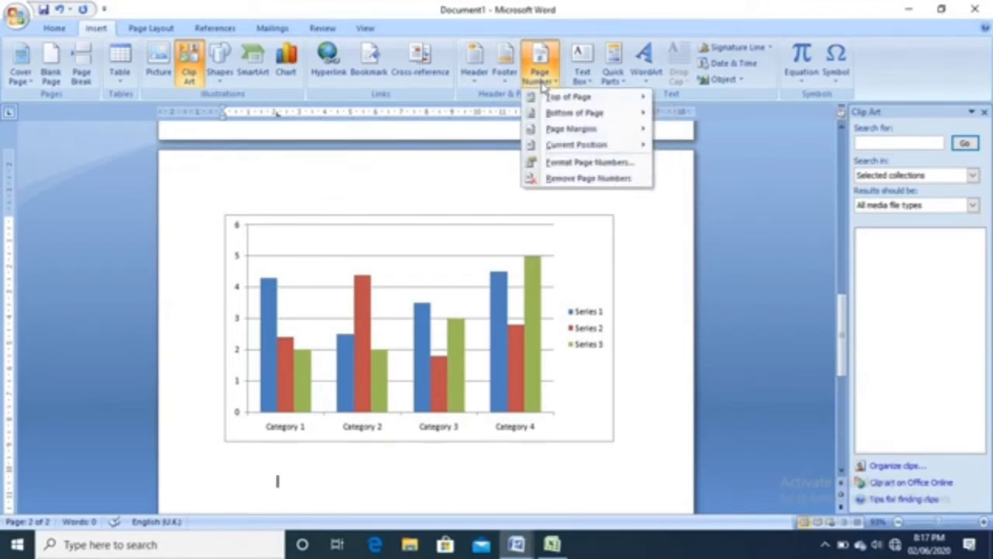
mouse_move(549, 97)
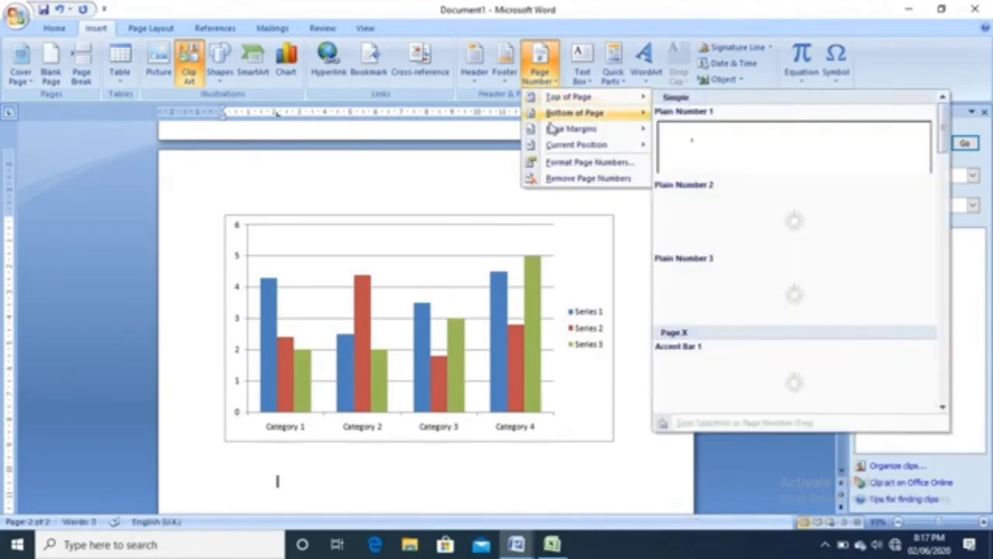
mouse_move(556, 128)
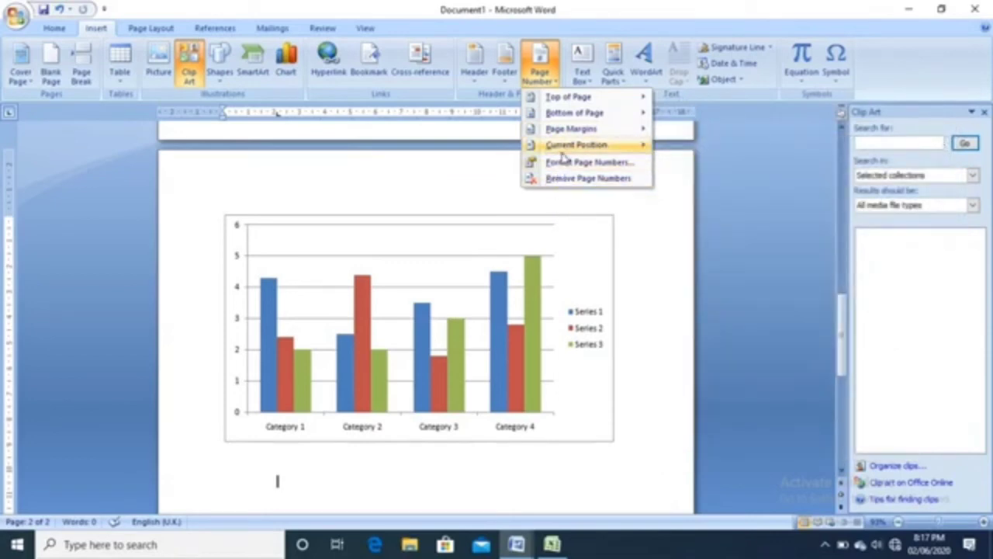
mouse_move(565, 145)
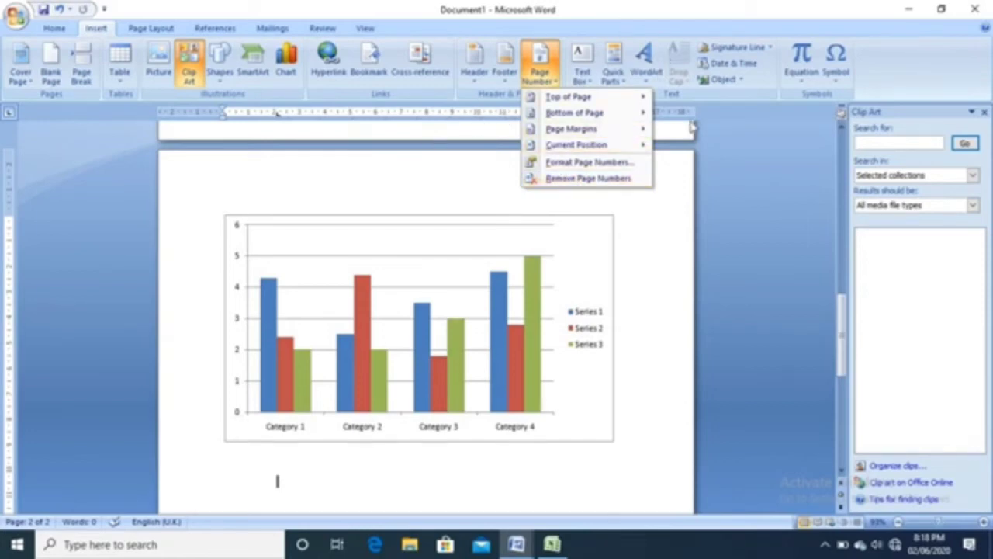
left_click(458, 501)
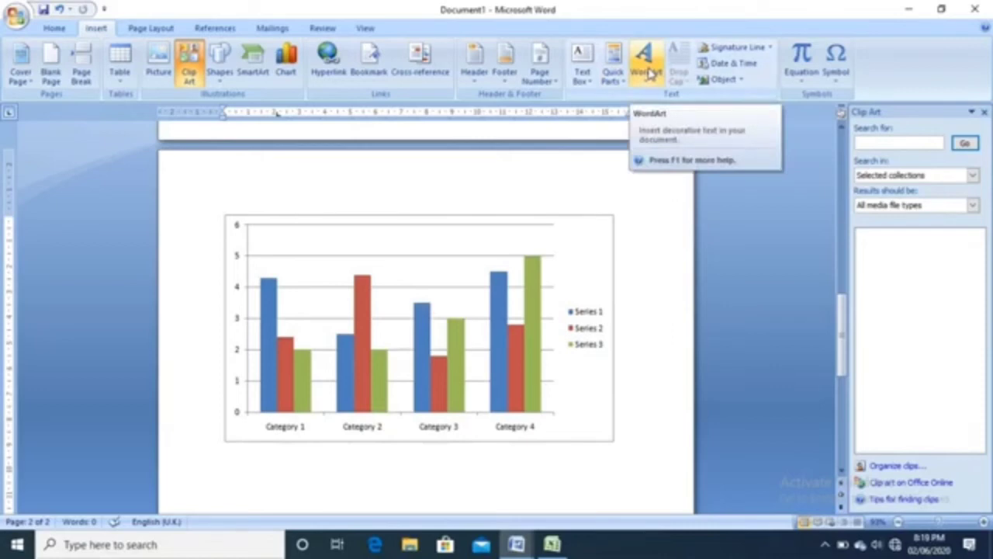
Preview the WordArt styles without adding any, then switch to the Page Layout options.
left_click(649, 72)
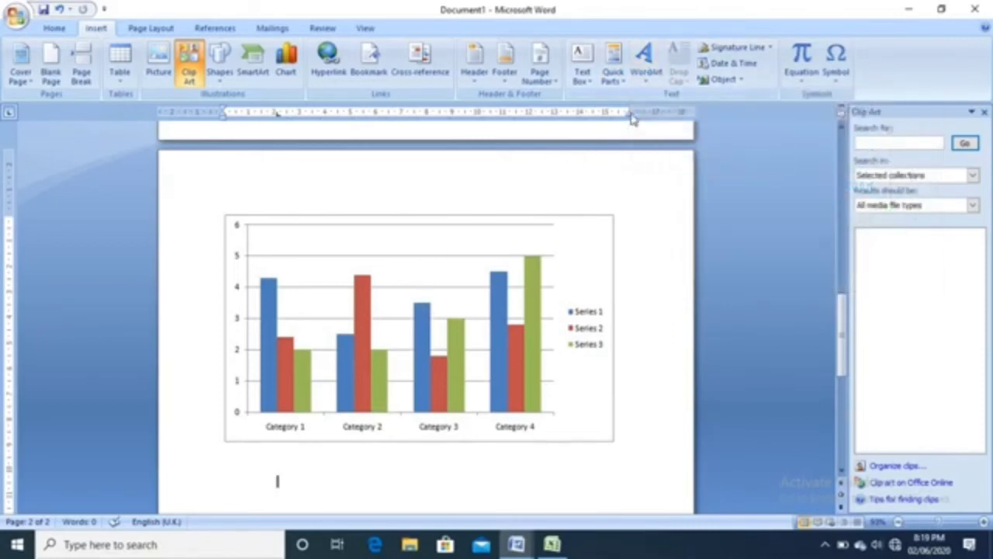
left_click(644, 77)
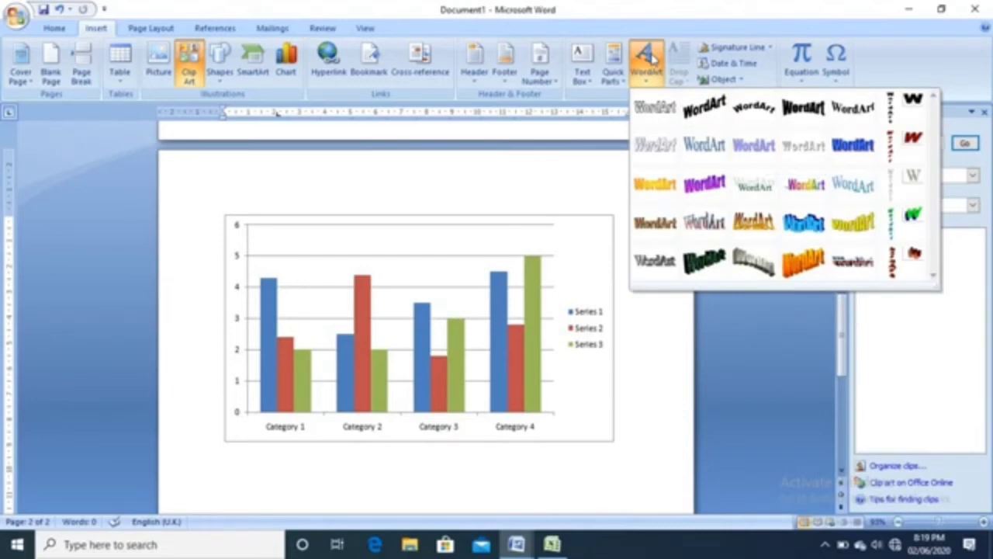
left_click(651, 57)
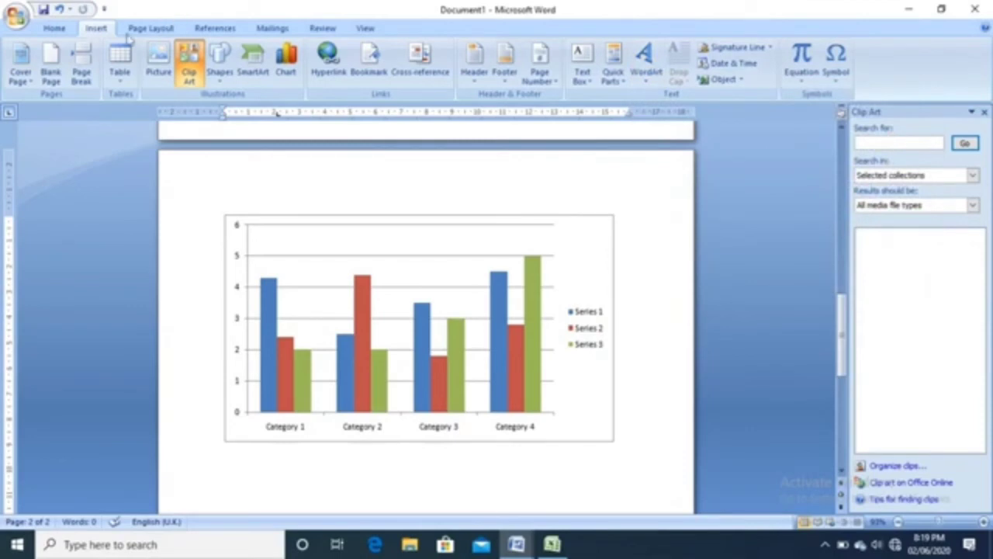
left_click(151, 29)
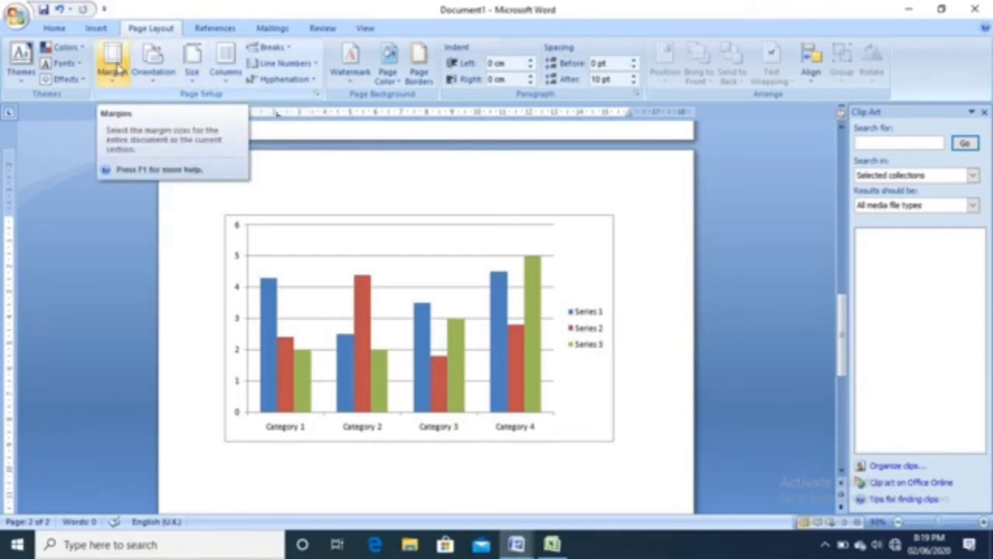
Browse the Margins, Orientation and Size choices, then show the CONFIDENTIAL and DO NOT COPY watermarks.
left_click(113, 62)
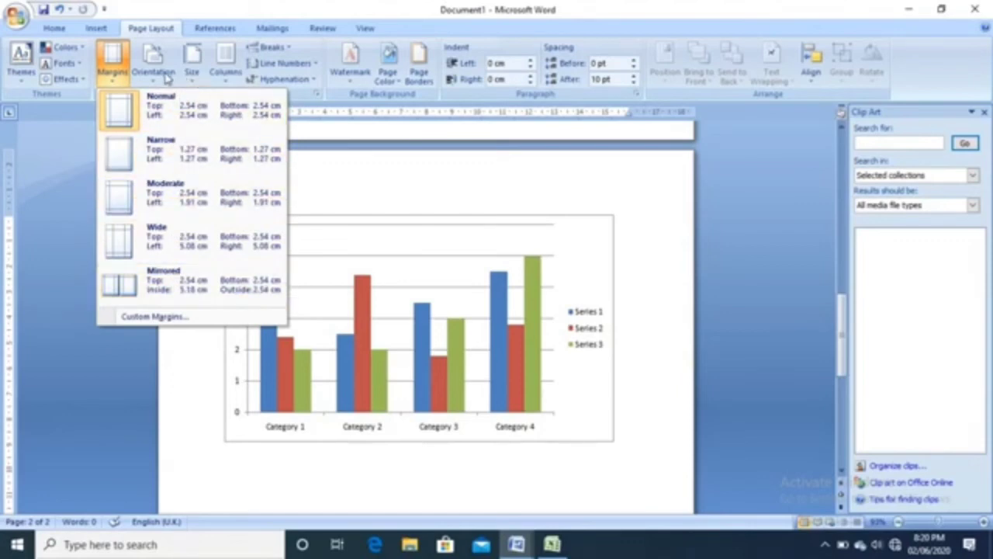
left_click(164, 73)
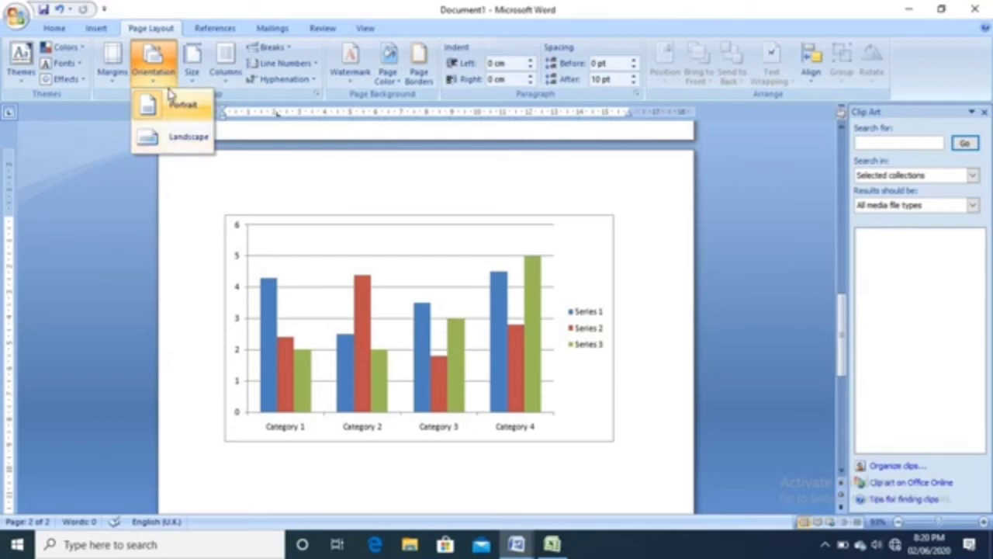
left_click(193, 78)
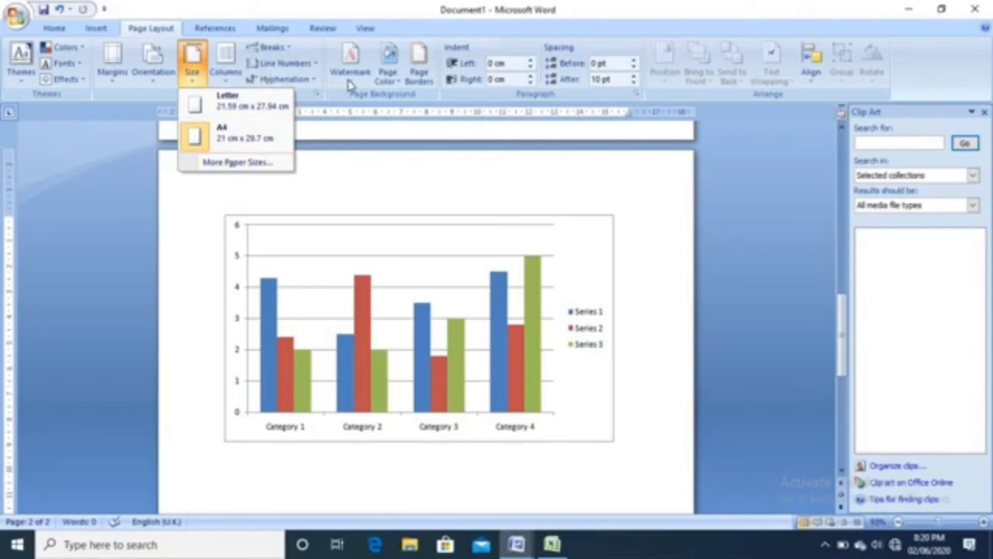
left_click(350, 68)
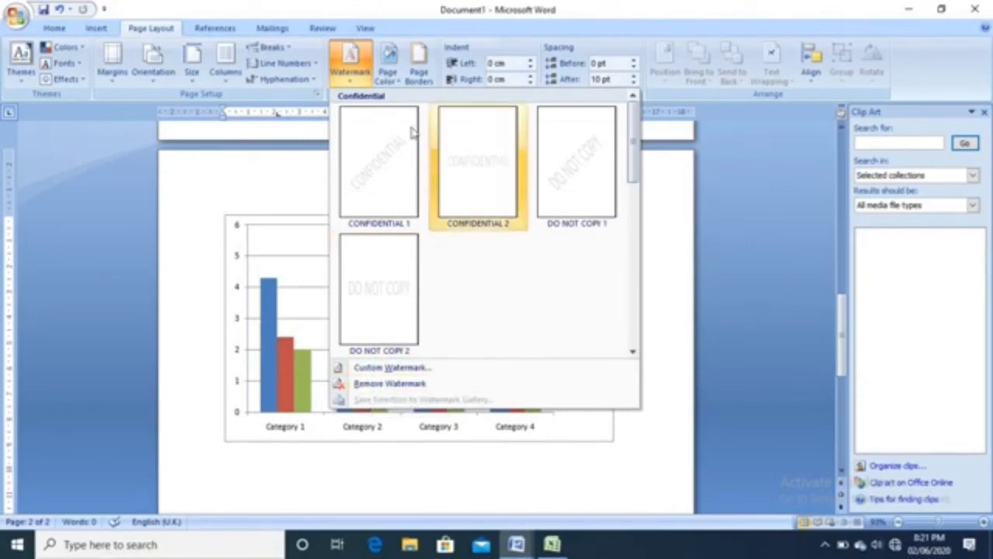
Preview the Page Color choices, then open the Page Border settings in Borders and Shading.
left_click(389, 74)
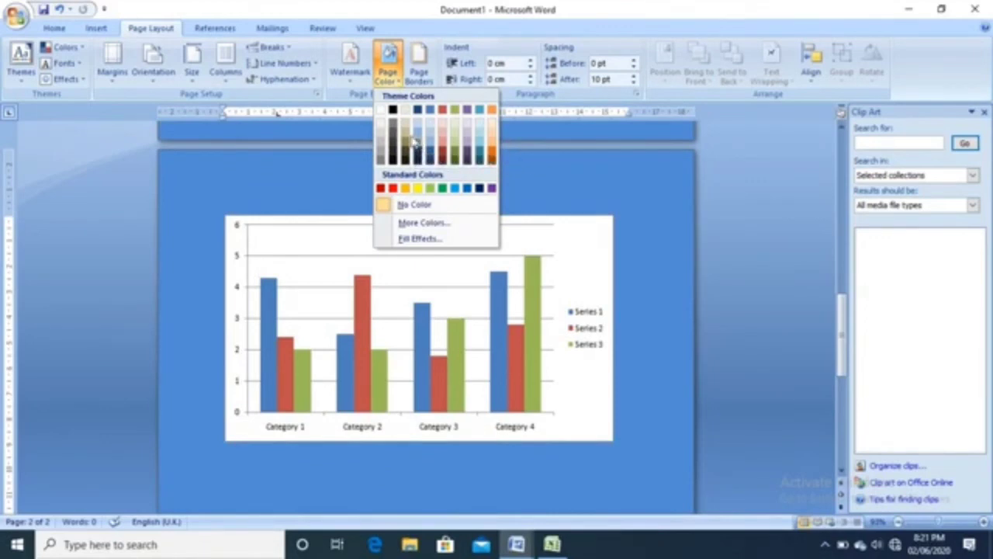
left_click(420, 79)
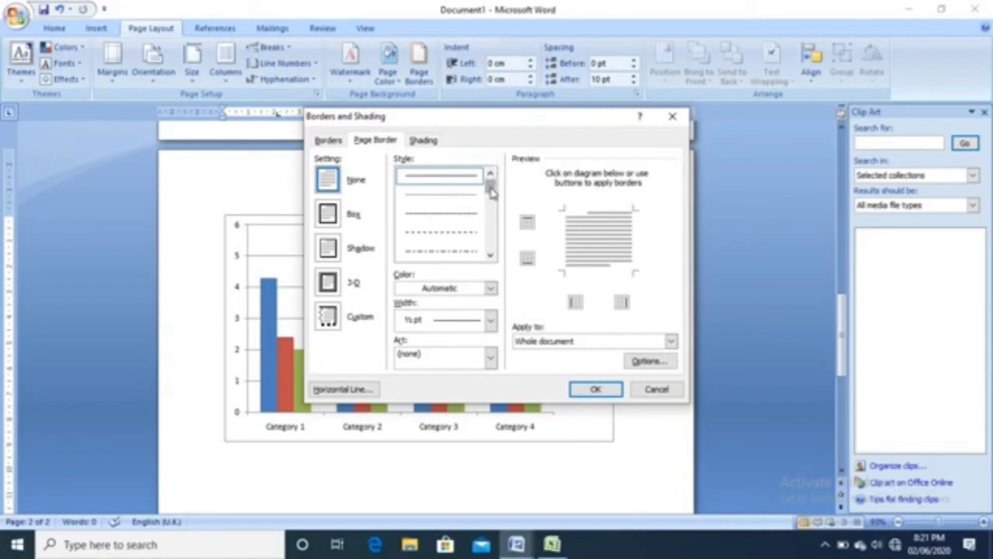
Review the border Style, Color and Width lists, keeping the ½ pt width.
left_click_drag(492, 219, 489, 215)
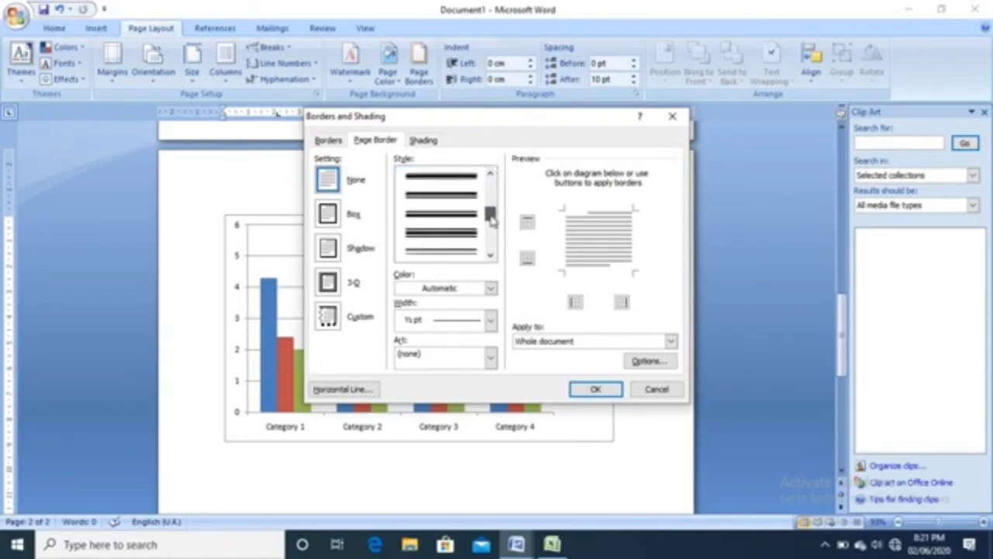
left_click(491, 289)
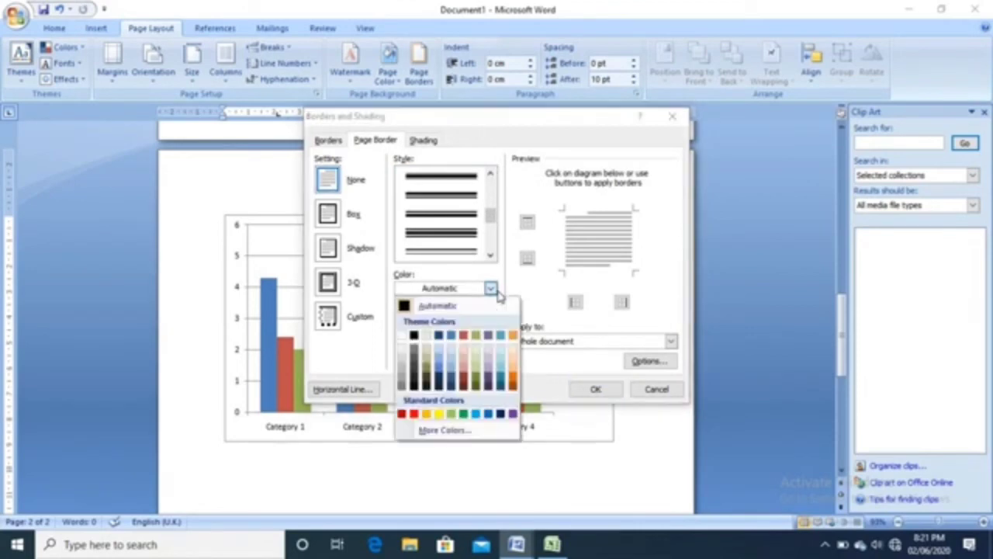
left_click(490, 289)
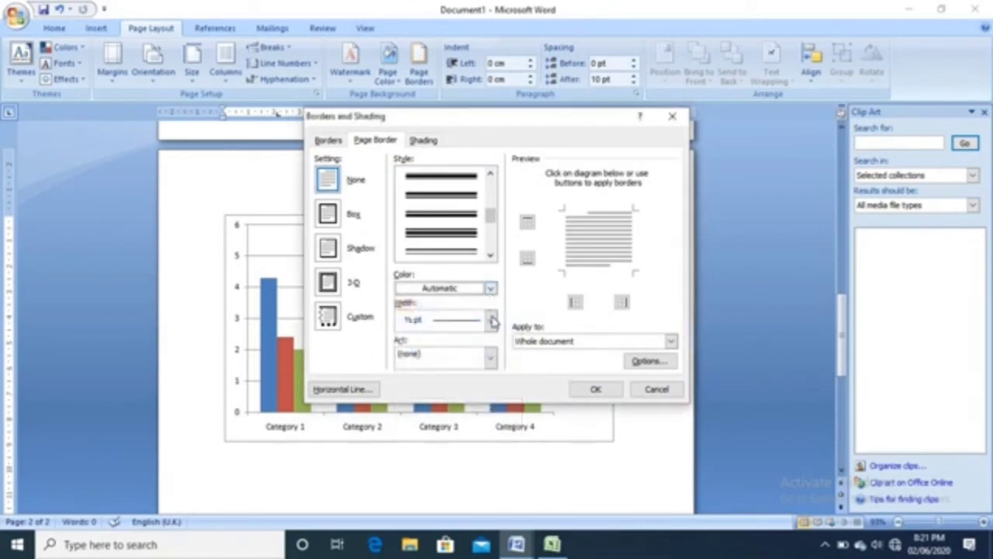
left_click(491, 320)
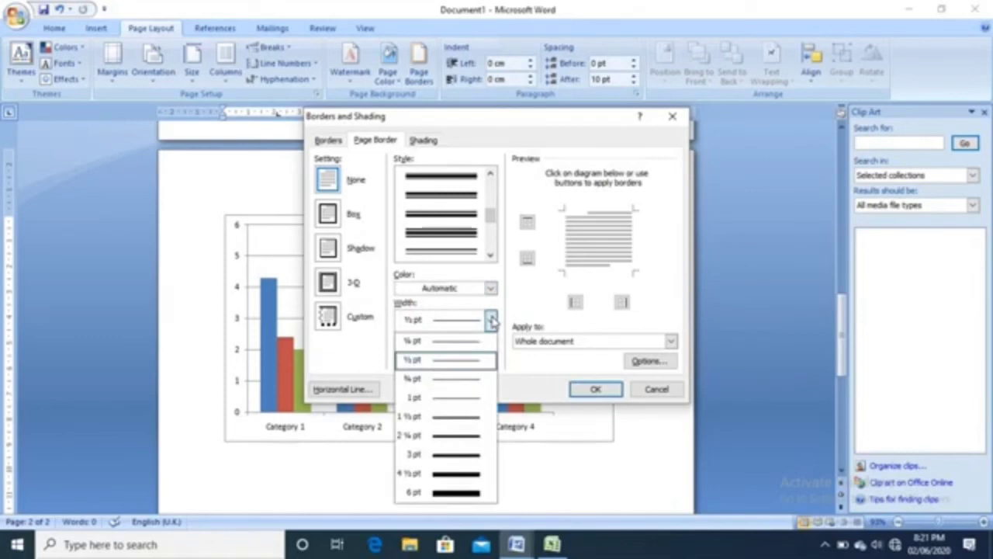
left_click(492, 320)
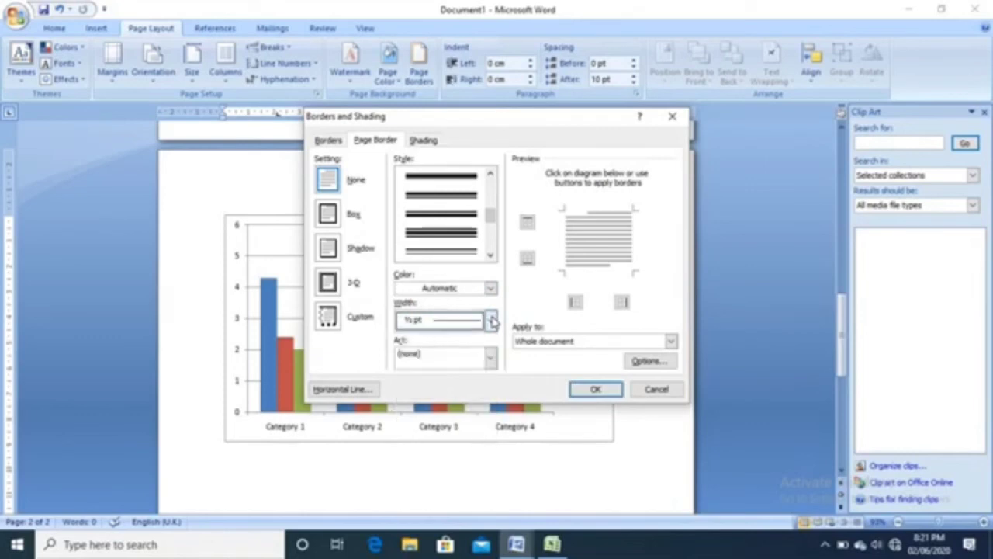
Browse the Art border choices, leave none selected, and close the dialog without applying a border.
left_click(491, 356)
left_click(491, 356)
left_click(491, 357)
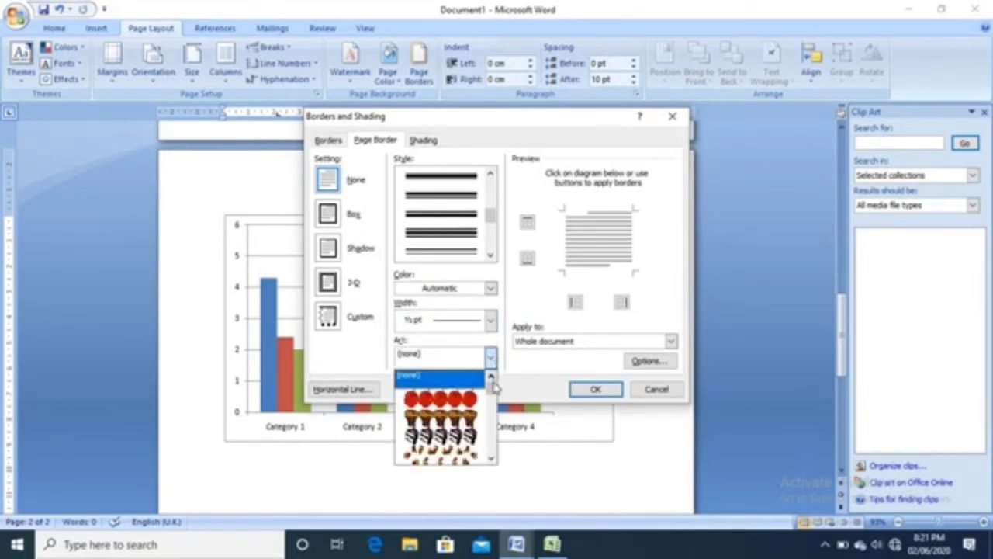
left_click_drag(494, 386, 495, 428)
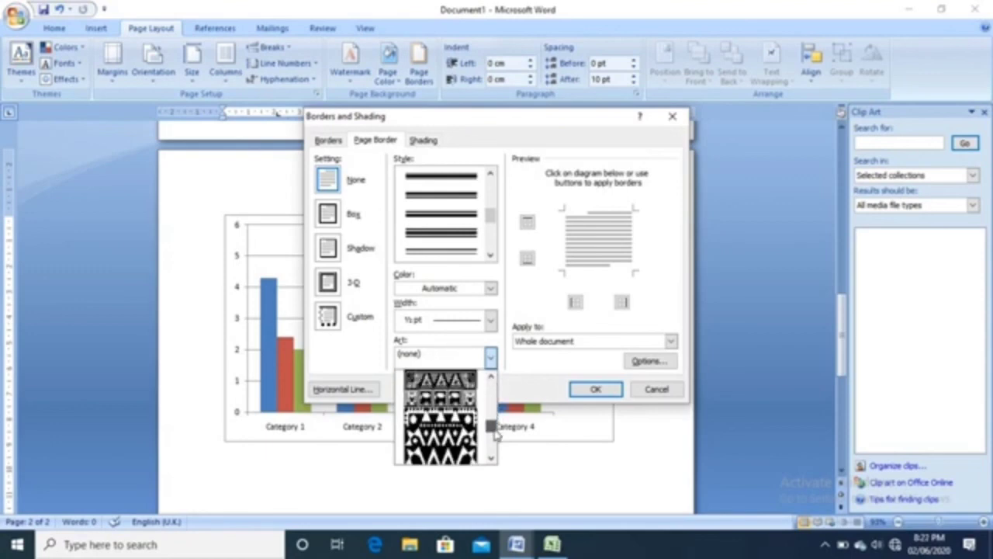
left_click(491, 359)
left_click(672, 116)
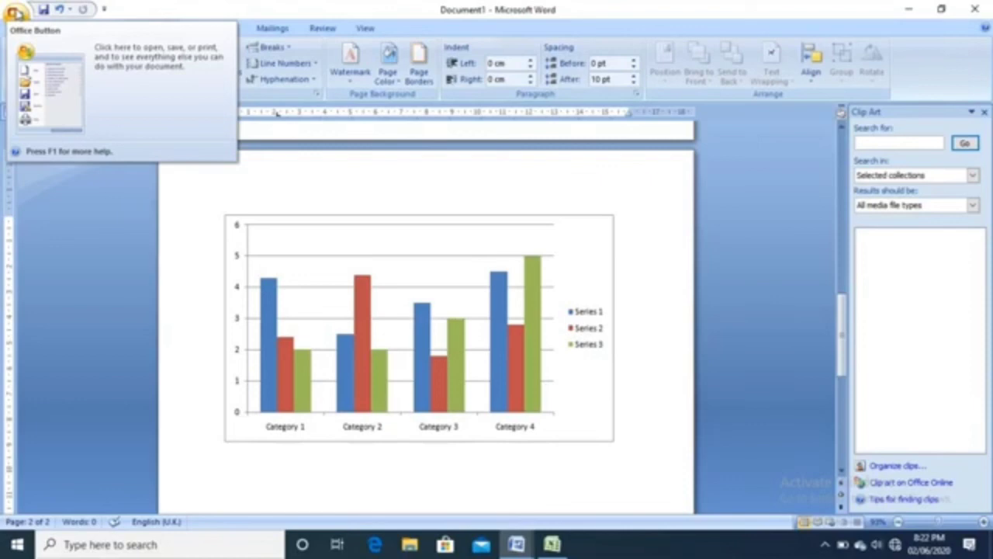
Show the Office menu's print choices: Print, Quick Print and Print Preview.
left_click(16, 13)
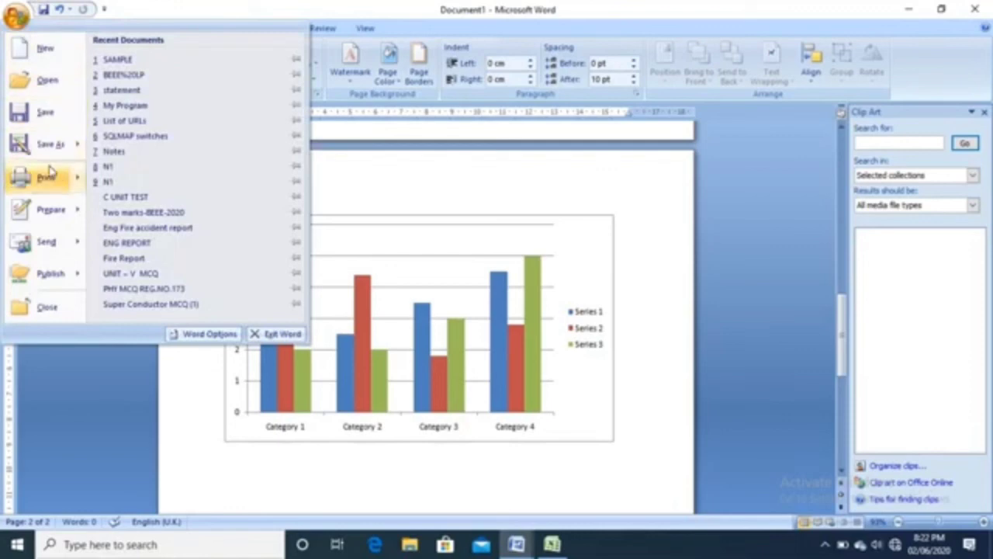
mouse_move(48, 178)
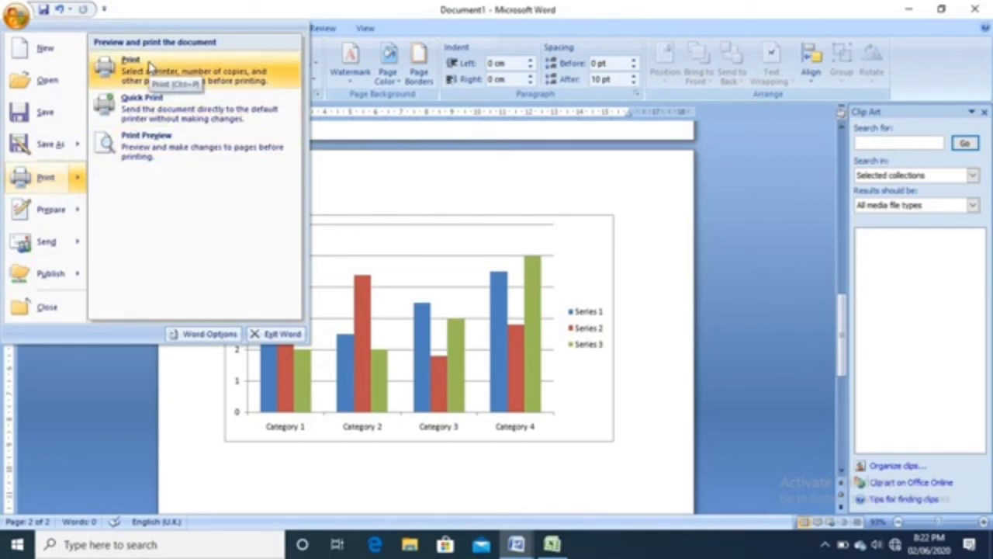
left_click(379, 172)
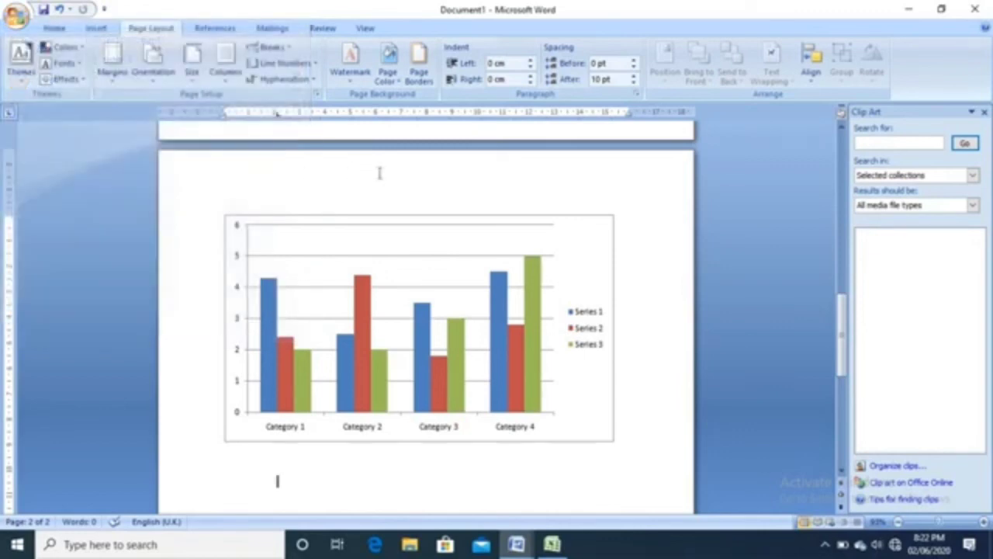